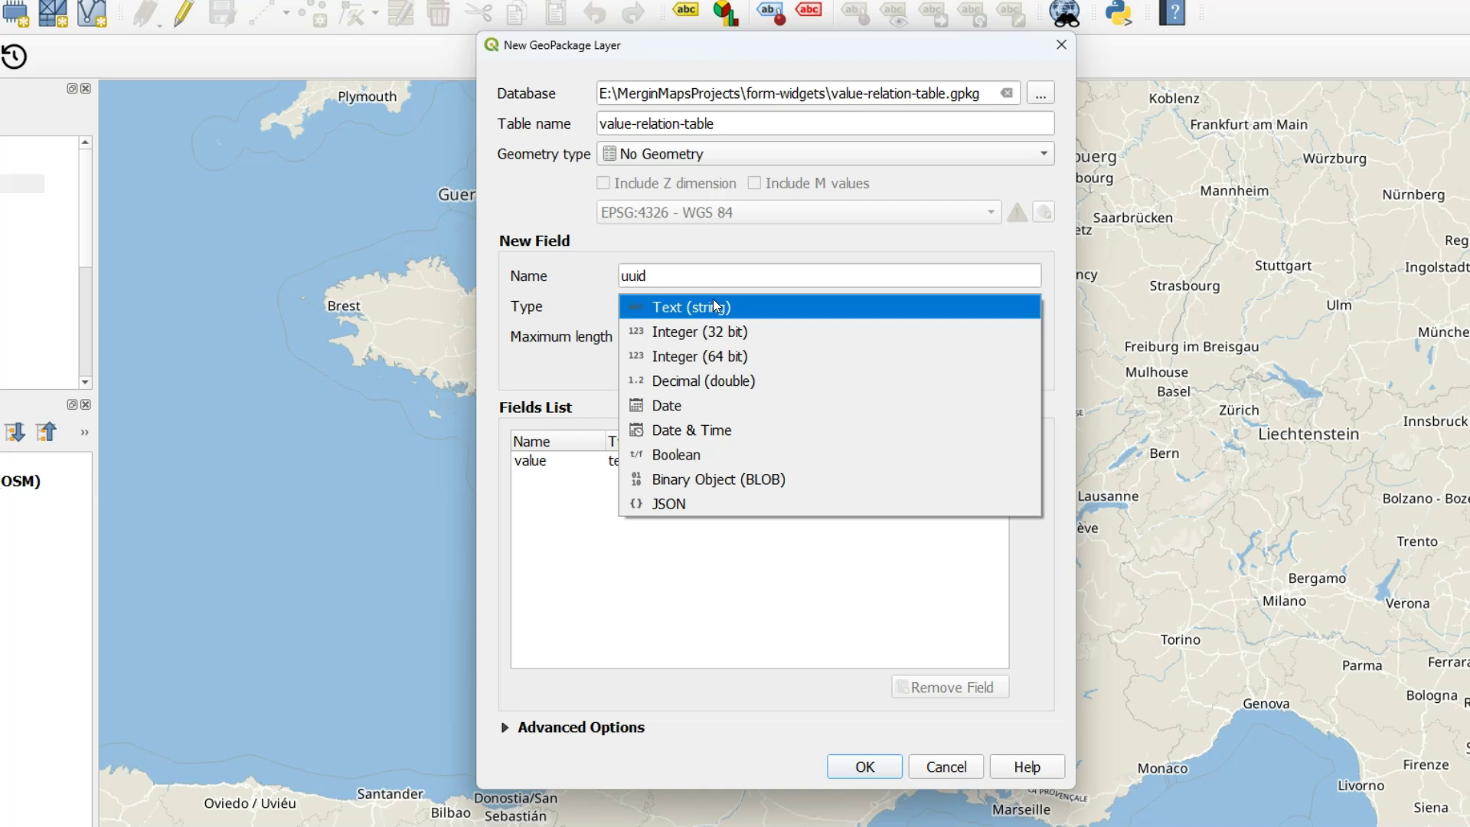
- Add uuid as a Text (string) field and create the value-relation-table GeoPackage layer
{"action": "left_click", "coordinate": [713, 303]}
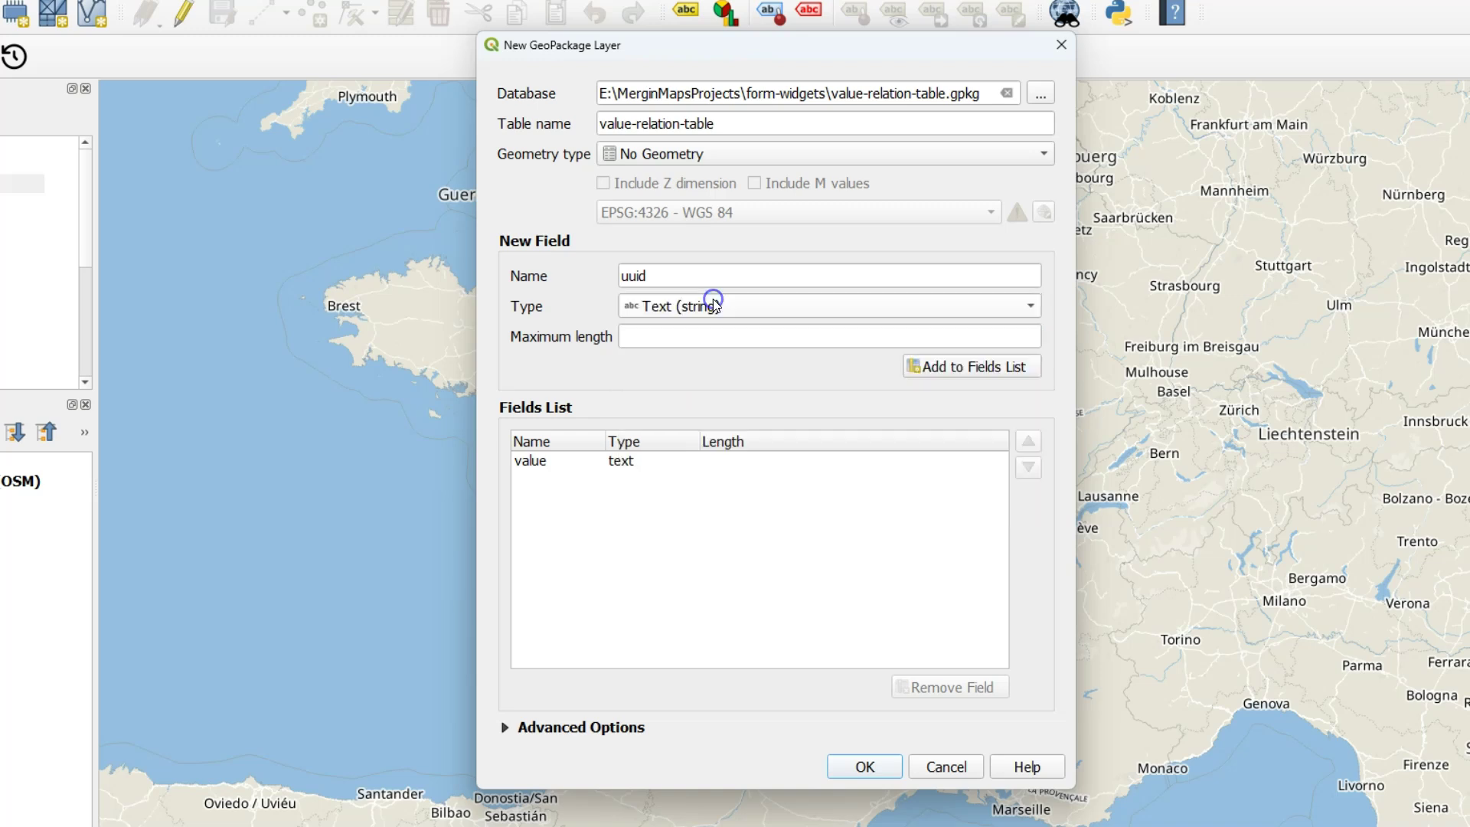
{"action": "left_click", "coordinate": [972, 366]}
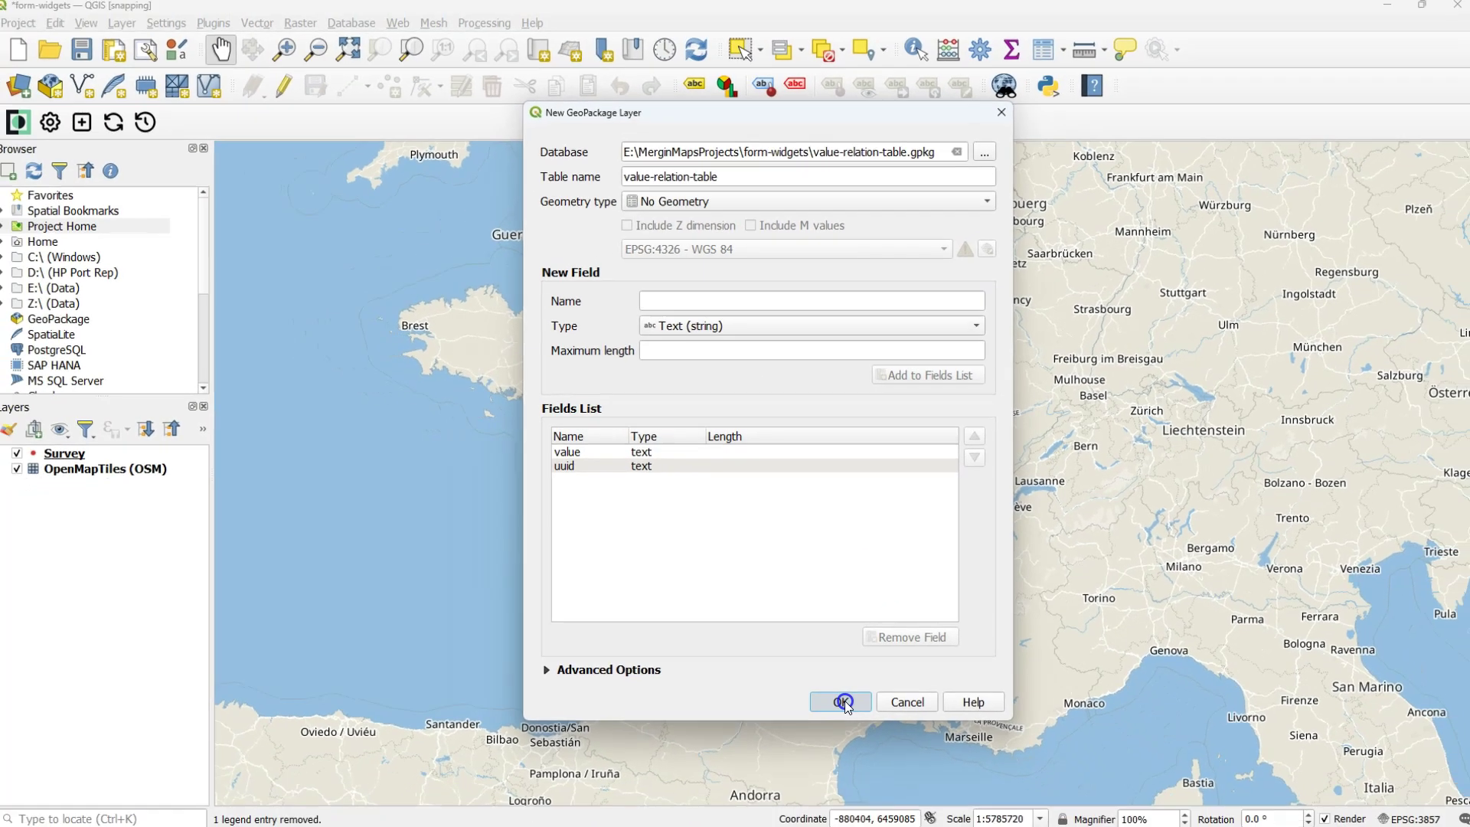
{"action": "left_click", "coordinate": [867, 764]}
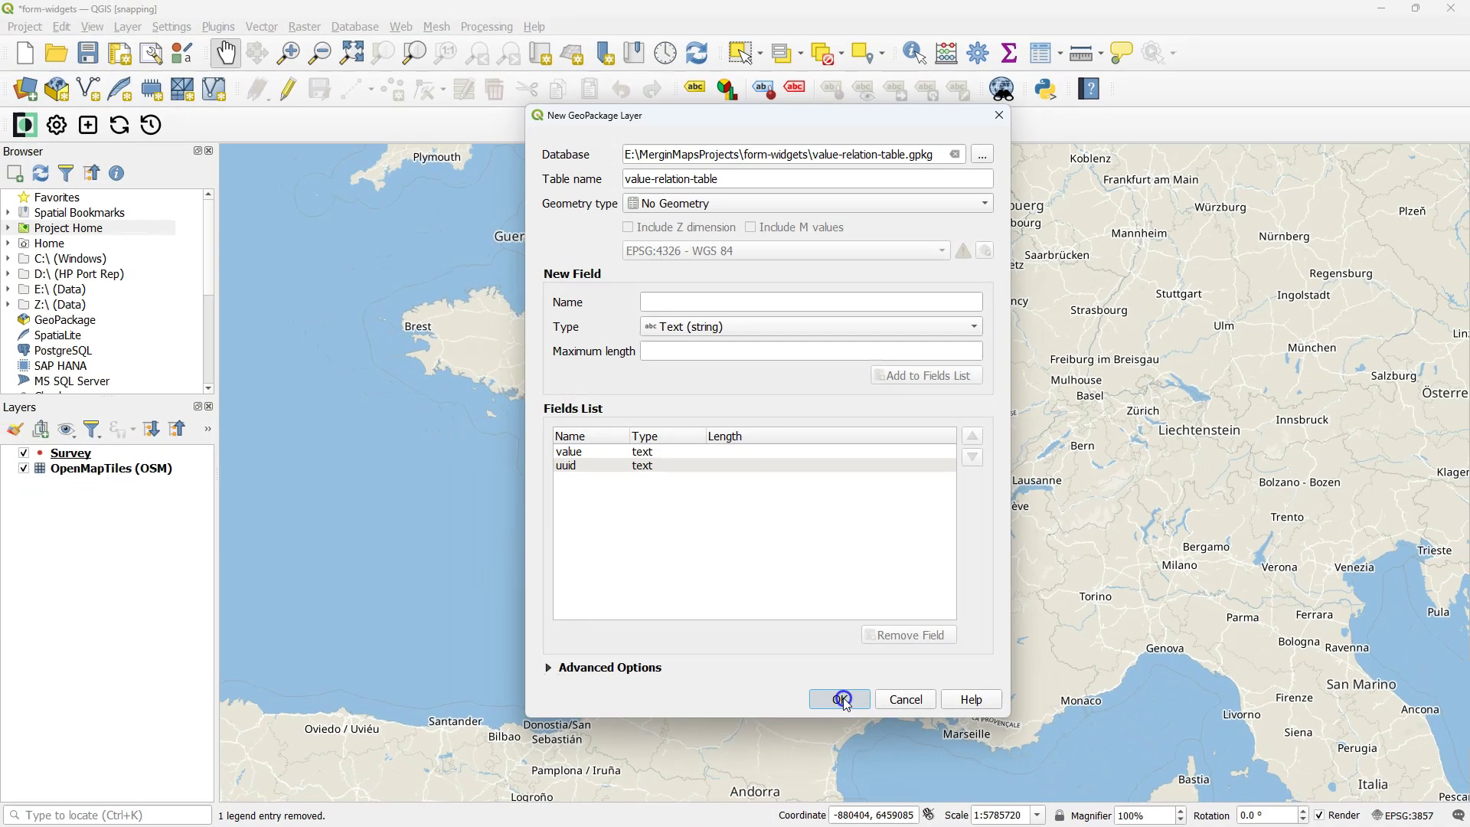
{"action": "key", "text": "ctrl+alt+t"}
- Set the default value of the uuid field in value-relation-table to the expression uuid( )
{"action": "right_click", "coordinate": [98, 468]}
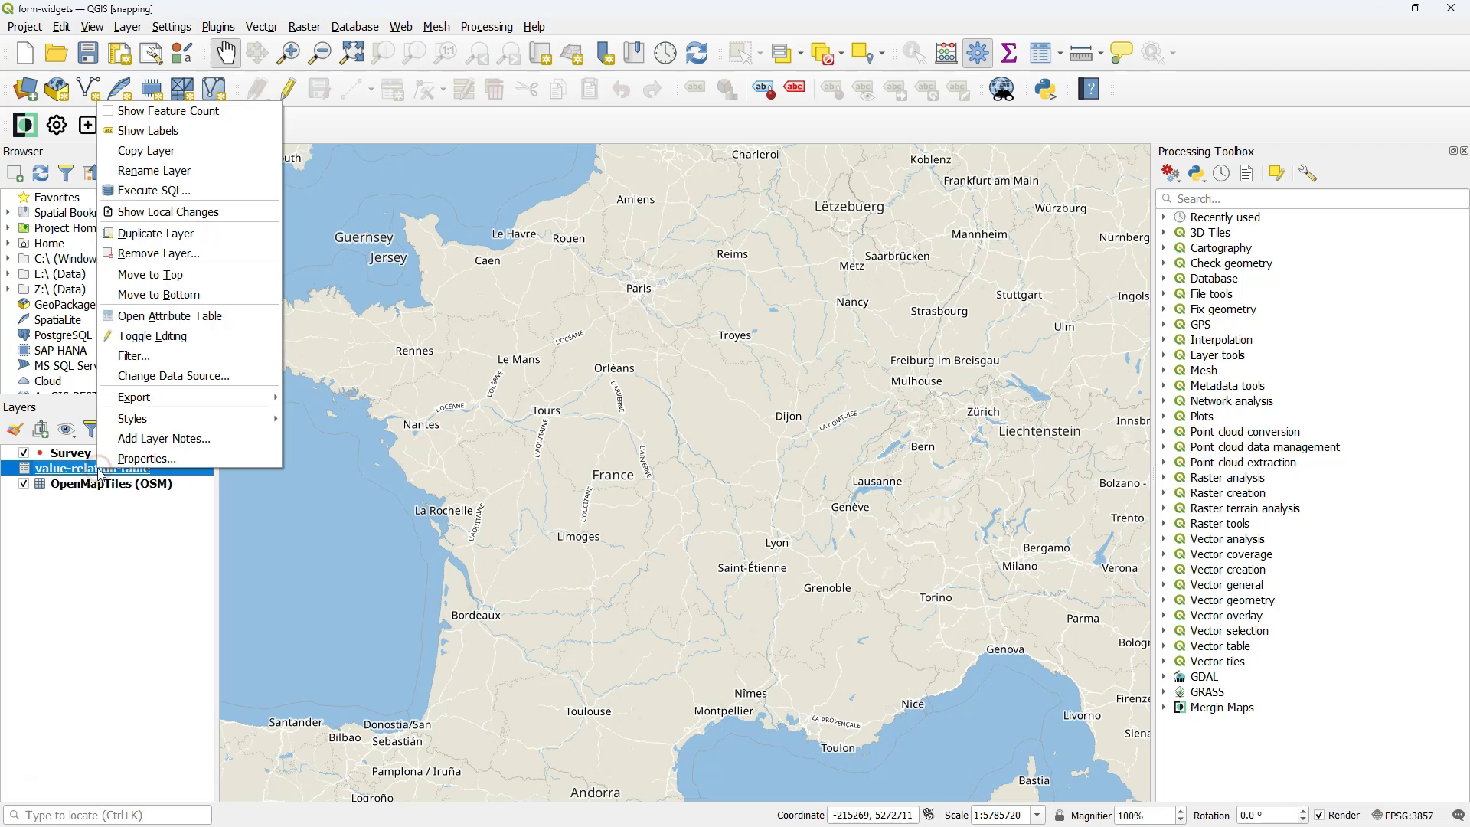
{"action": "left_click", "coordinate": [146, 458]}
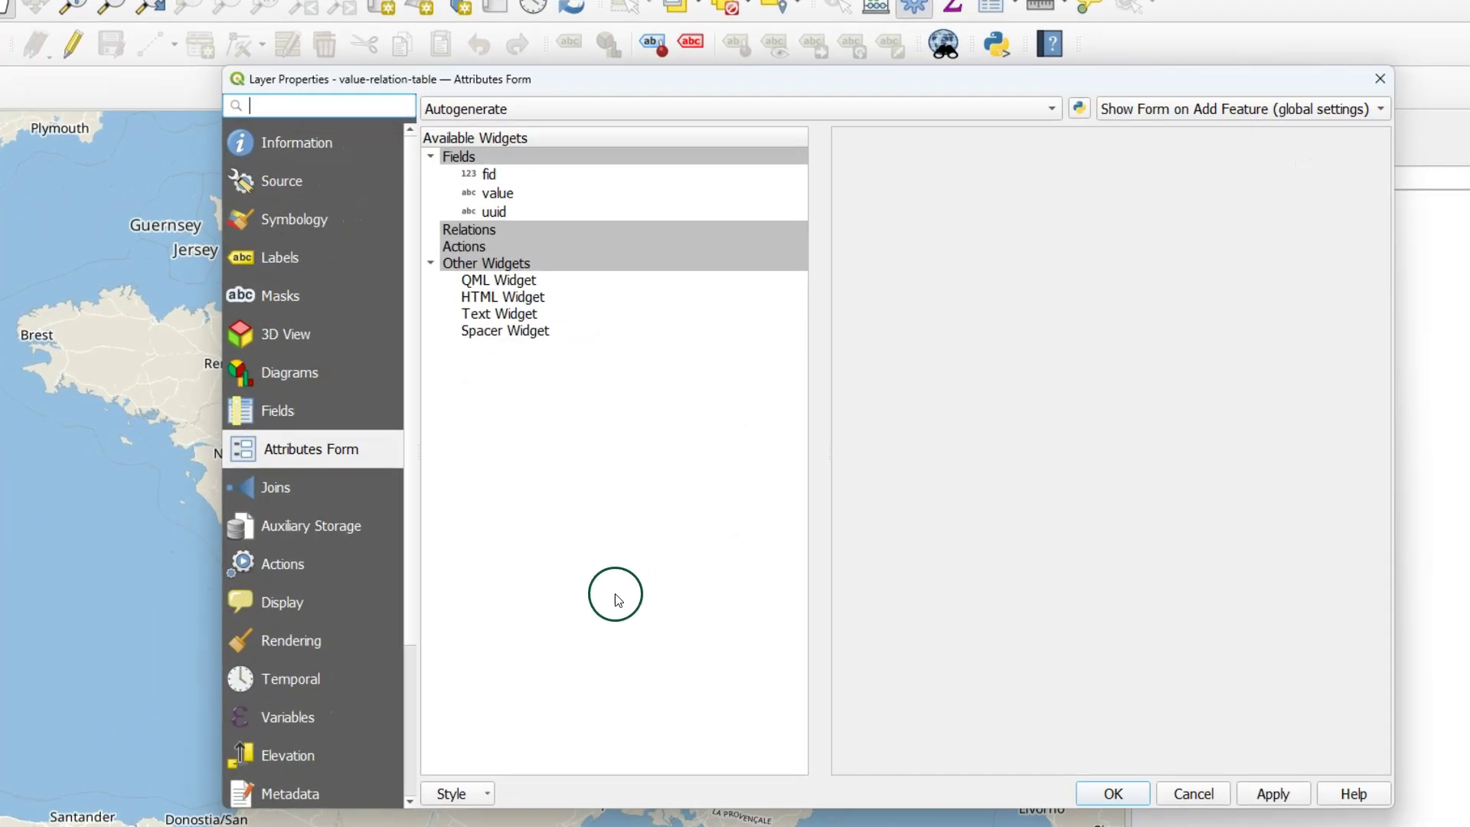
{"action": "left_click", "coordinate": [505, 213]}
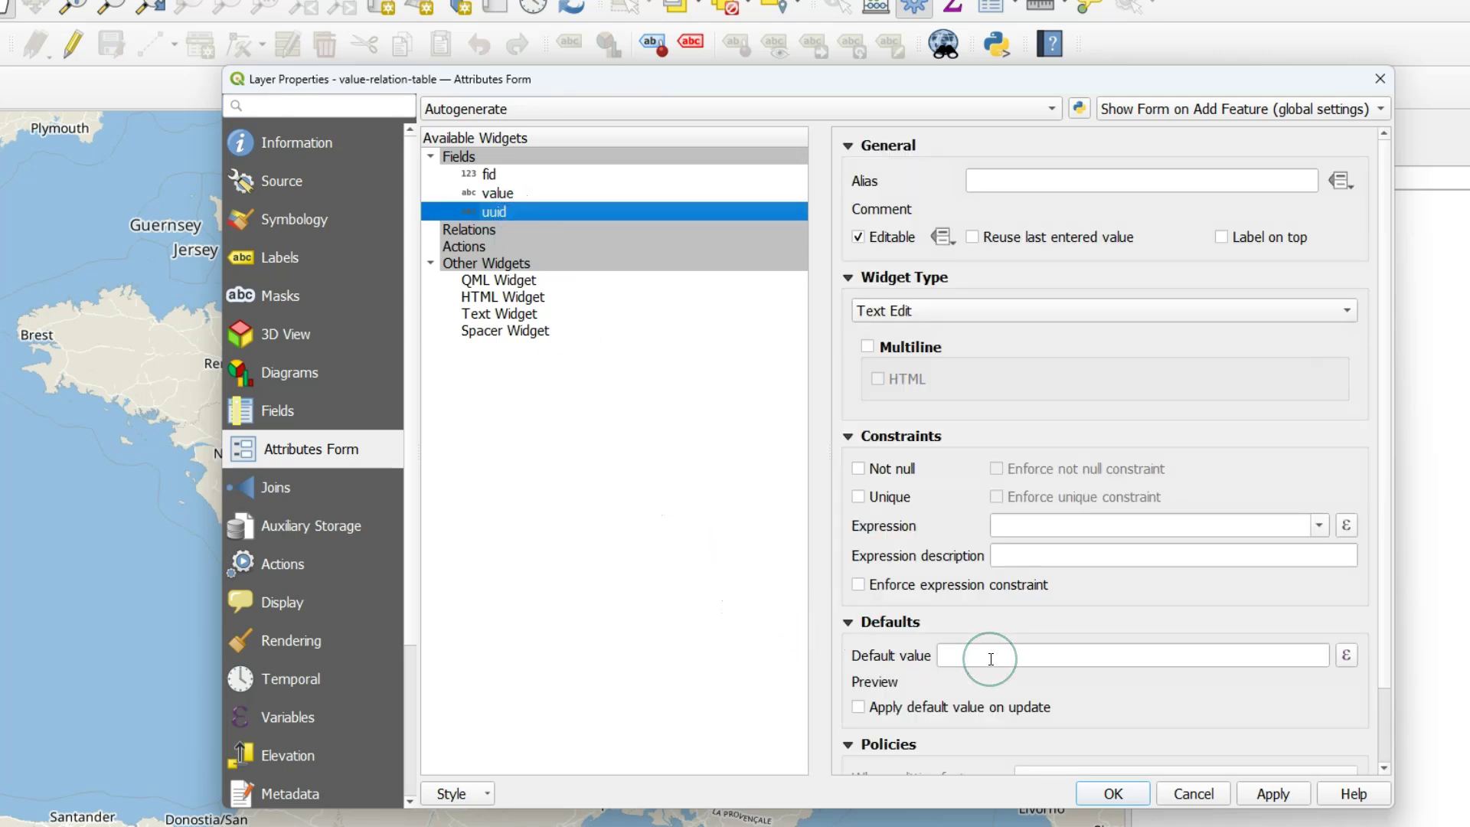
{"action": "left_click", "coordinate": [1346, 655]}
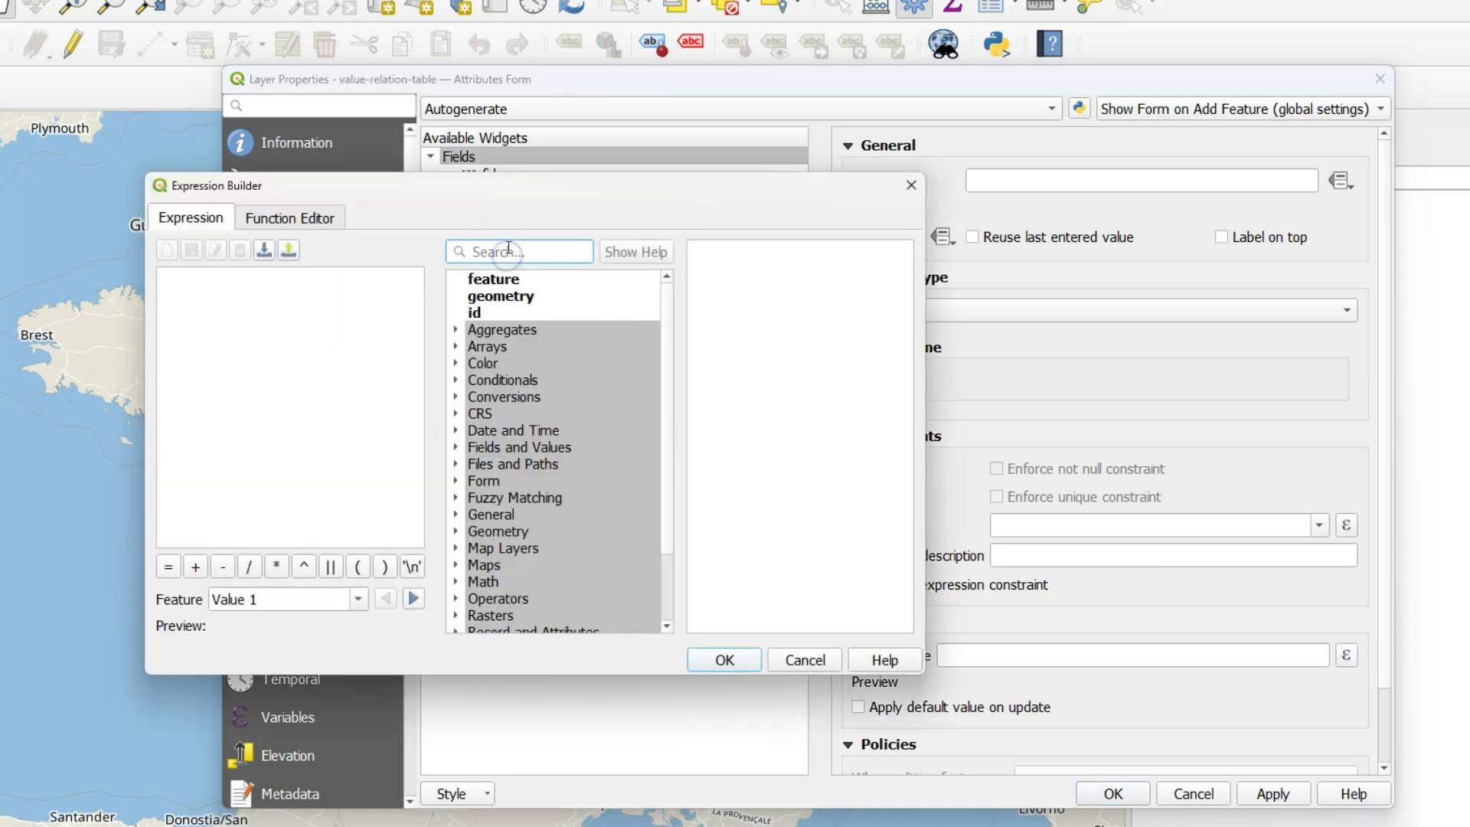
{"action": "type", "text": "uuid"}
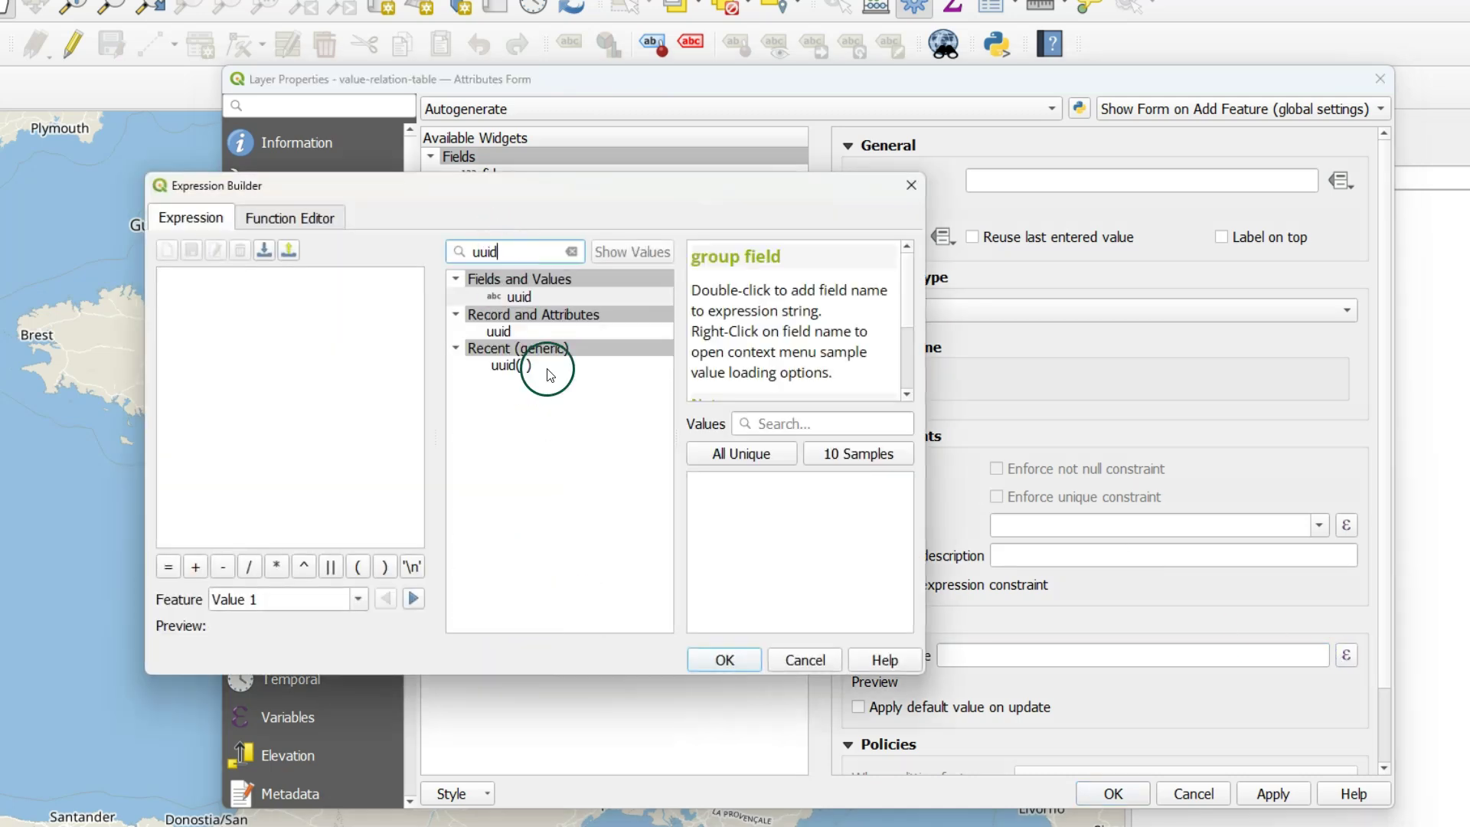
{"action": "double_click", "coordinate": [518, 367]}
{"action": "left_click", "coordinate": [726, 659]}
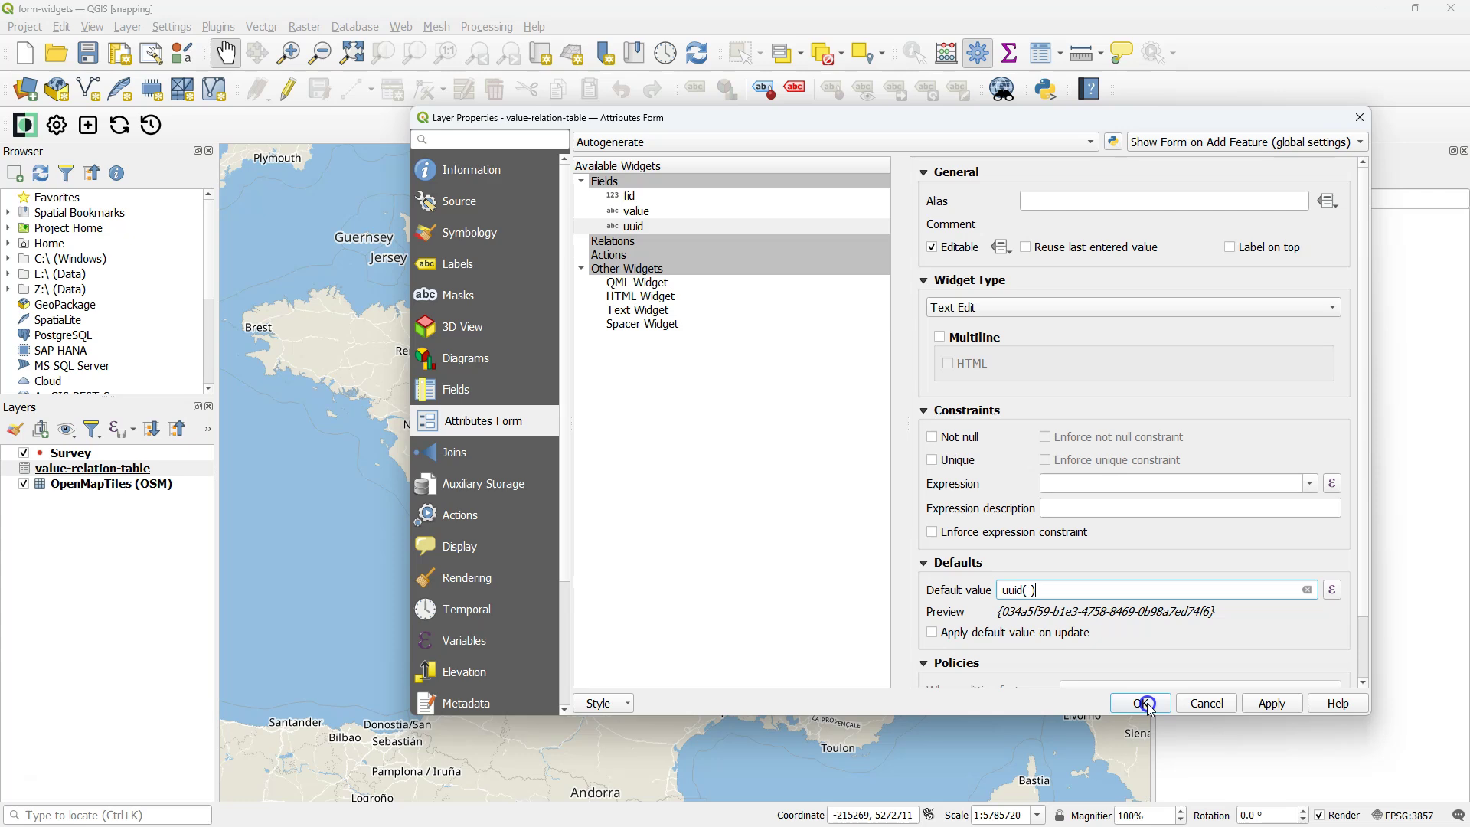
{"action": "left_click", "coordinate": [1142, 703]}
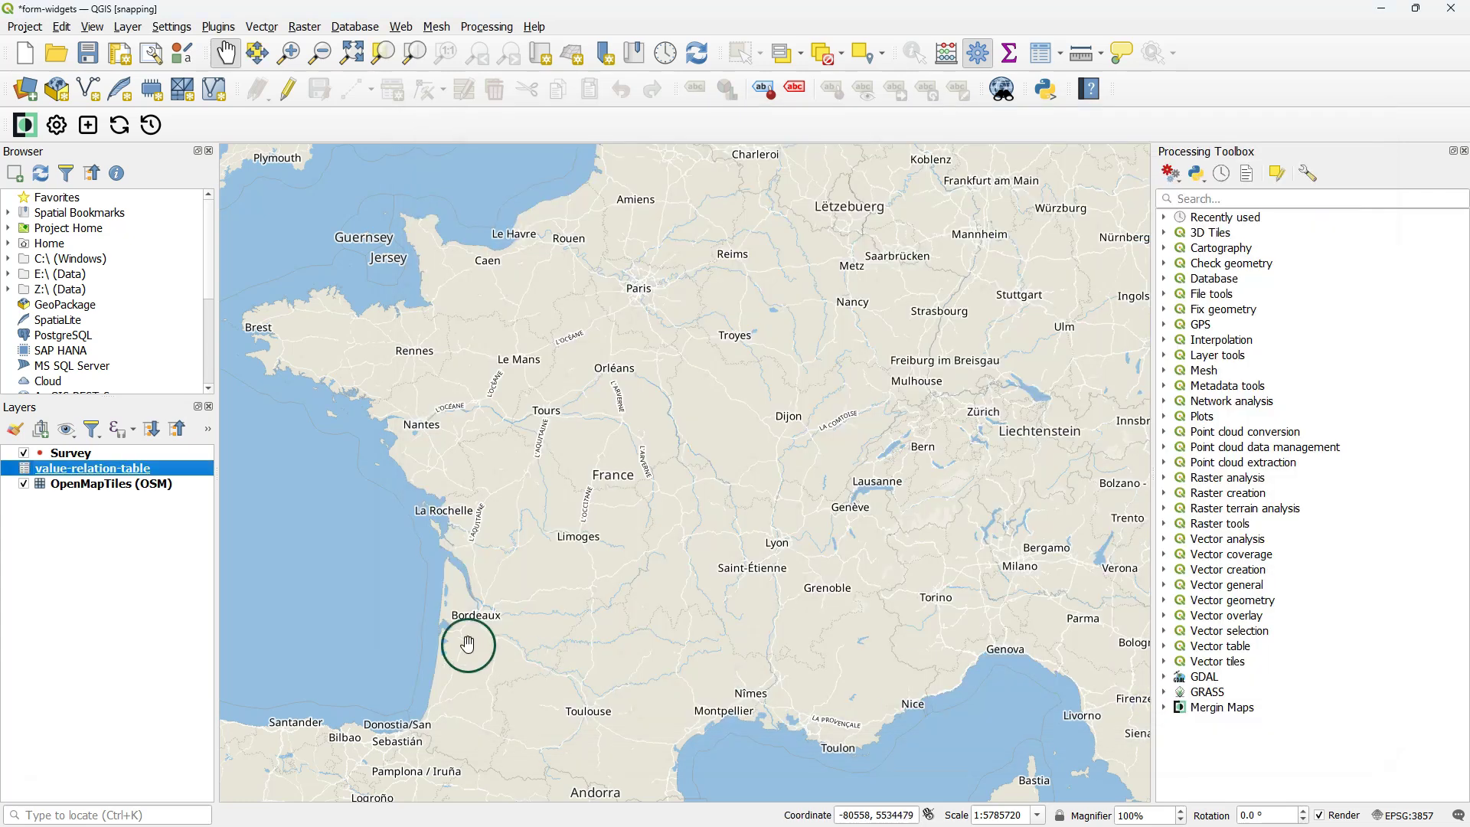
- Start editing the attribute table of value-relation-table and add a first row with Value 1 in the value column
{"action": "right_click", "coordinate": [107, 468]}
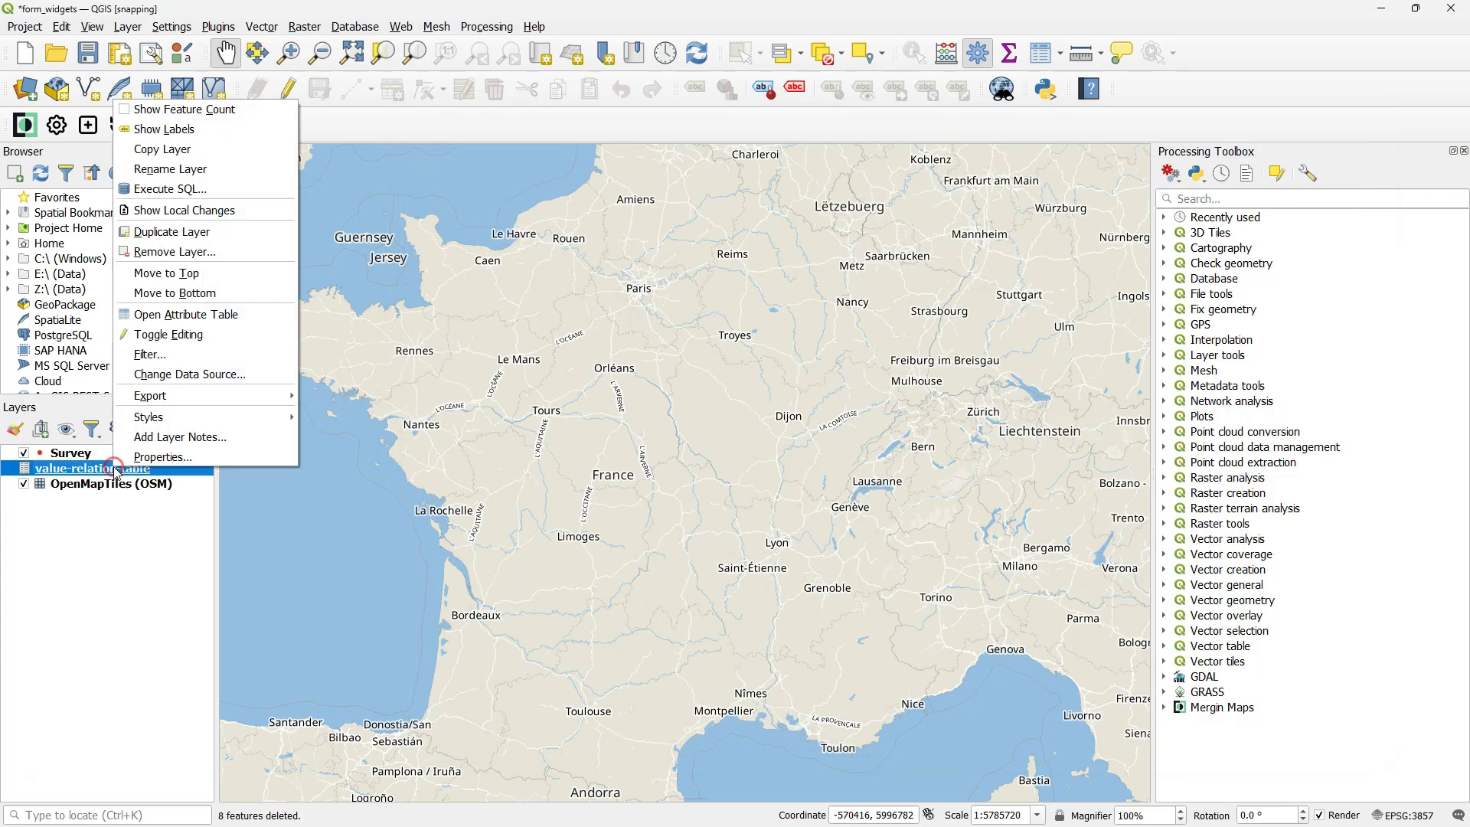
{"action": "left_click", "coordinate": [196, 314]}
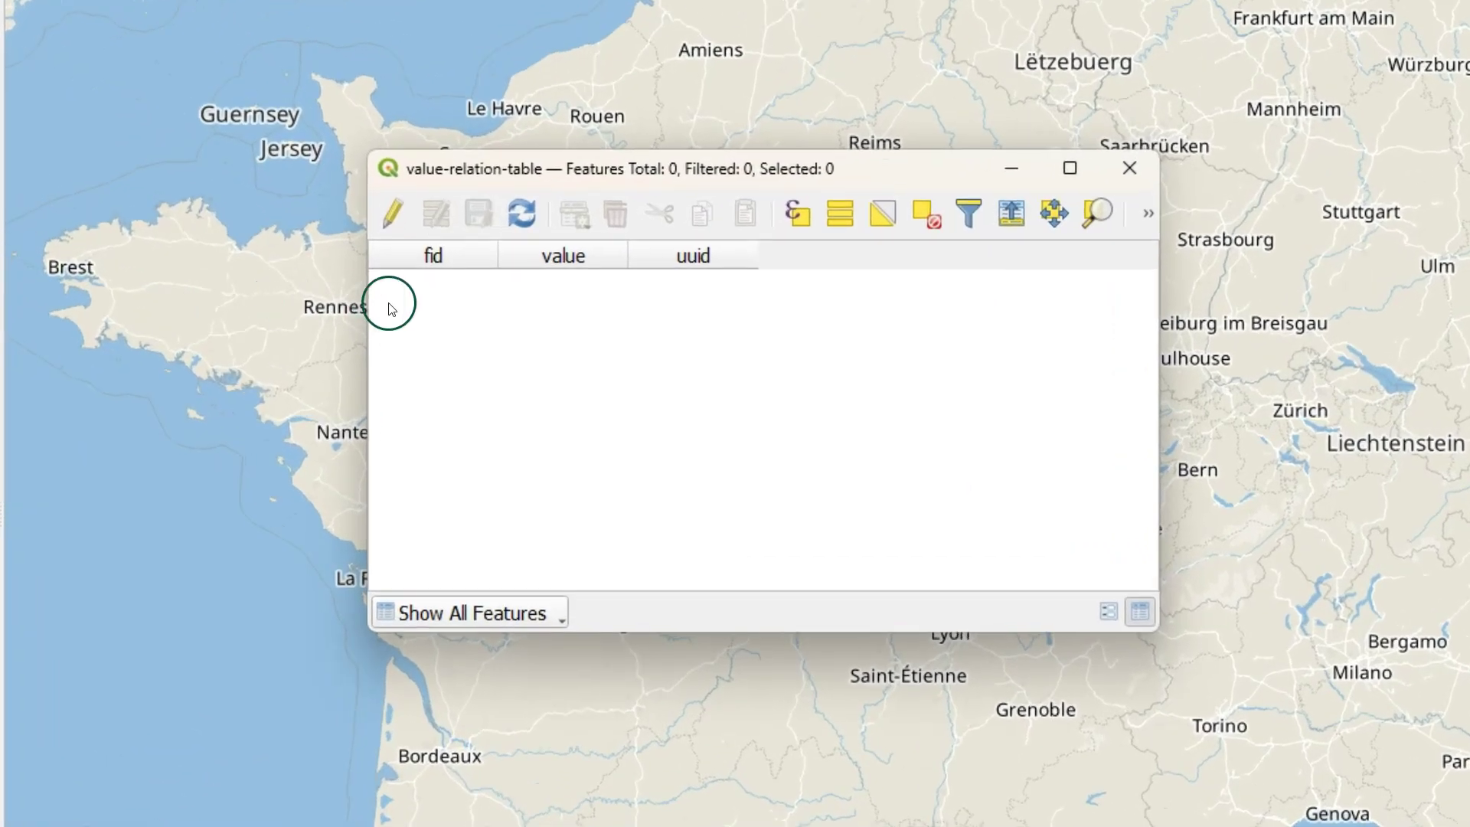
{"action": "left_click", "coordinate": [392, 214]}
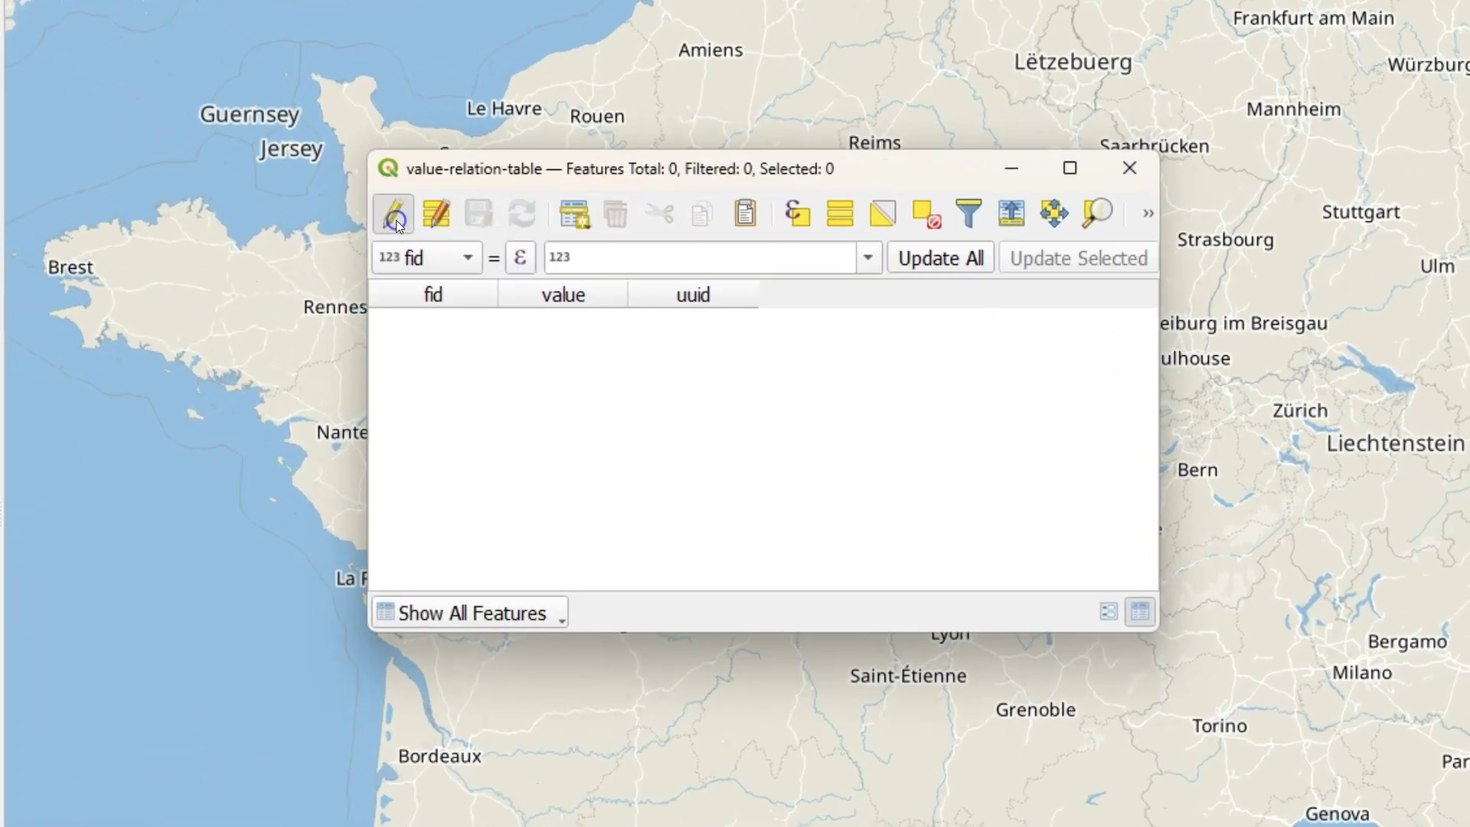
{"action": "left_click", "coordinate": [575, 214]}
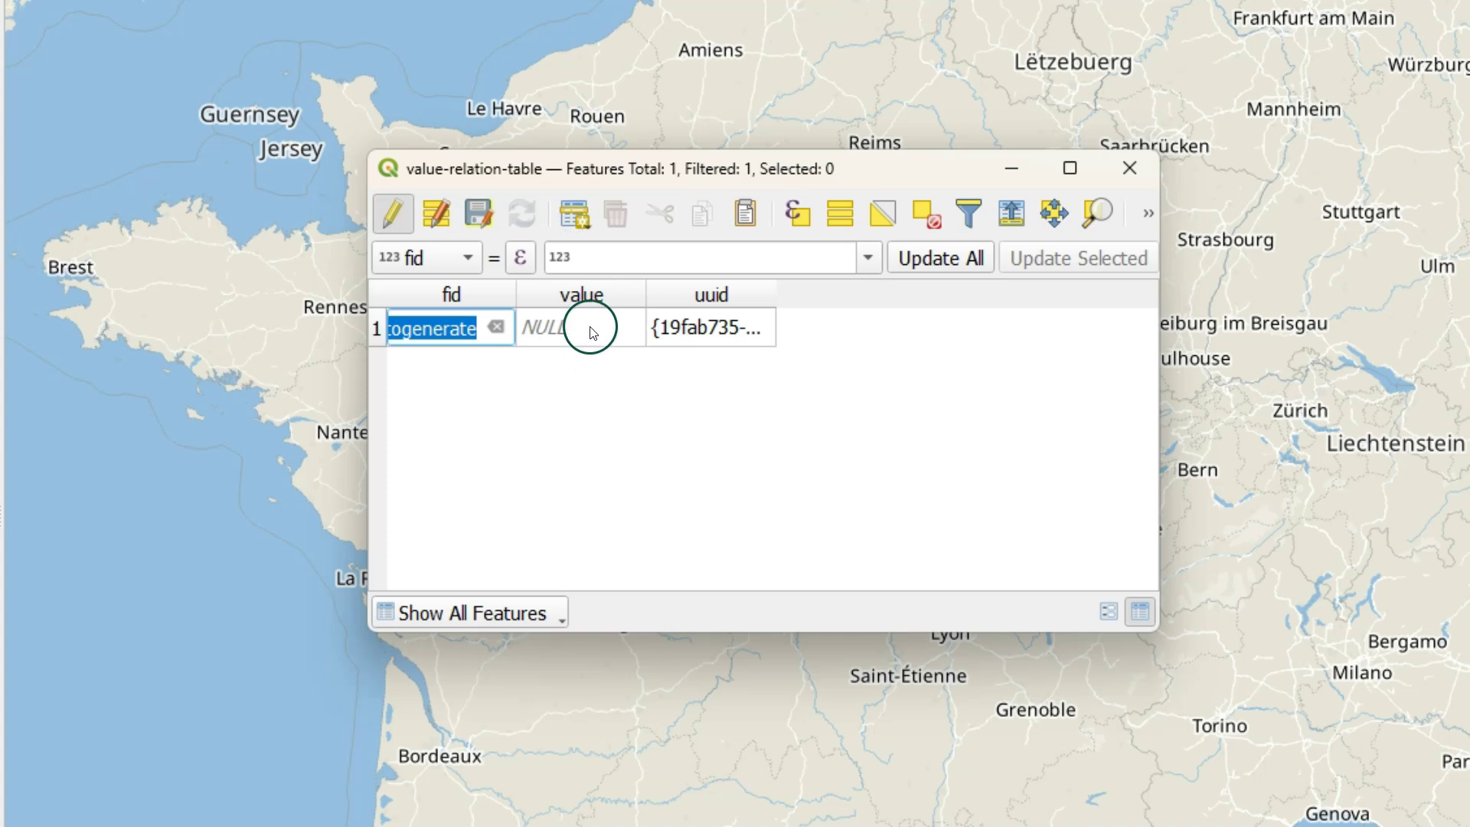
{"action": "left_click", "coordinate": [558, 332]}
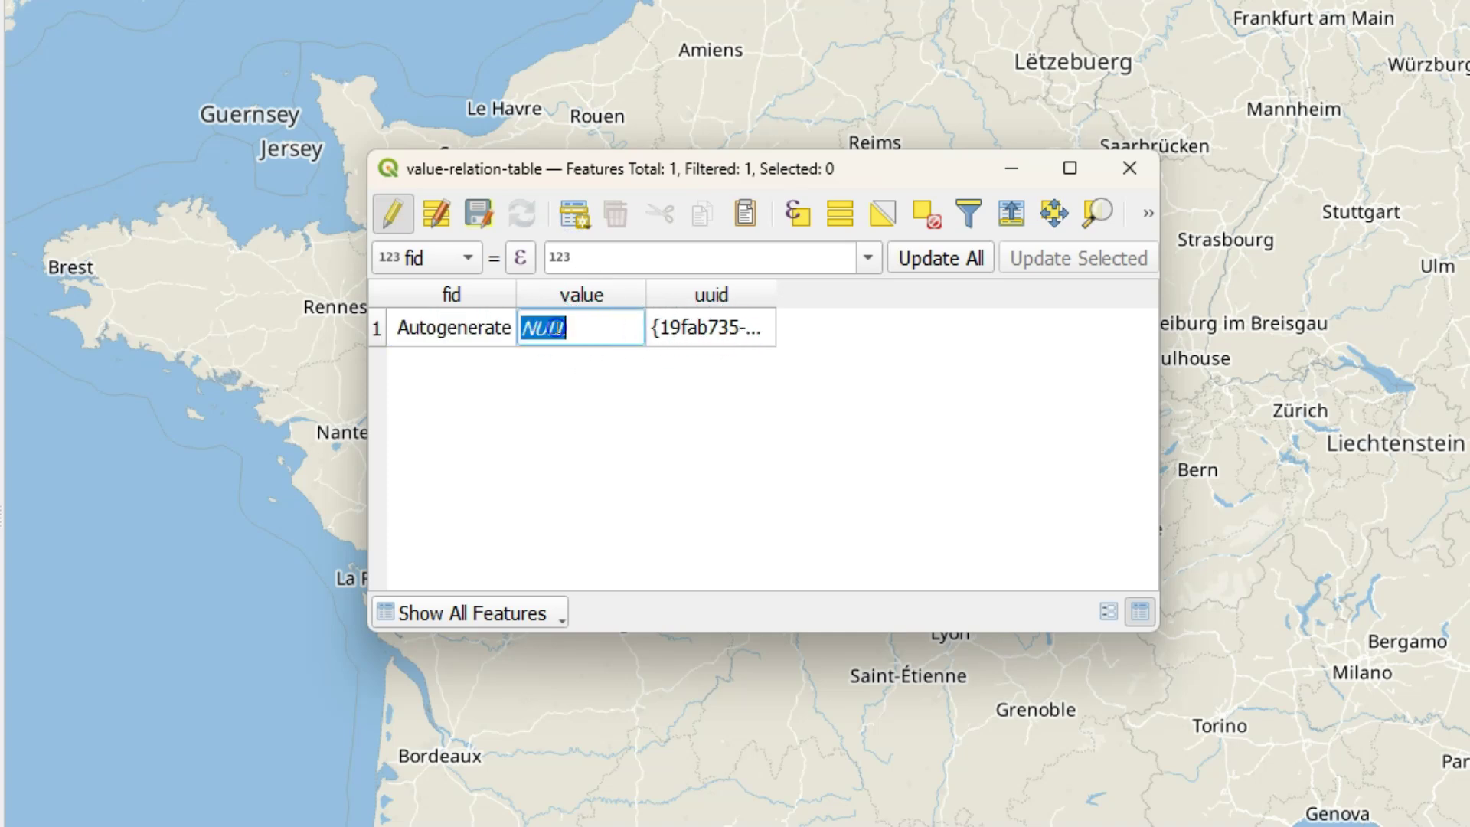
{"action": "type", "text": "Value 1"}
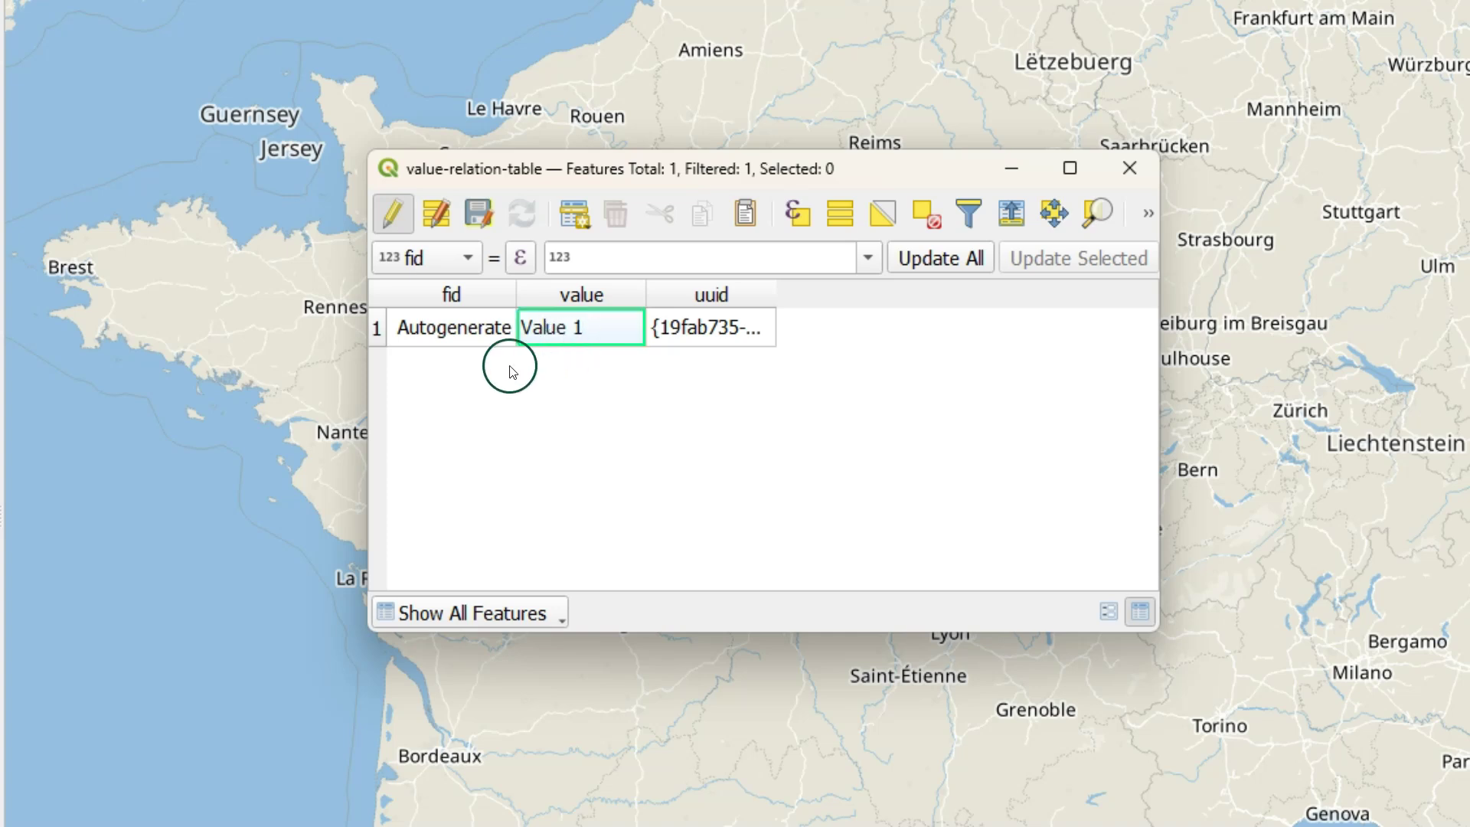
- Add seven more rows to the table, filling the value column with Value 2 through Value 8
{"action": "left_click", "coordinate": [570, 218]}
{"action": "left_click", "coordinate": [554, 353]}
{"action": "type", "text": "Valu"}
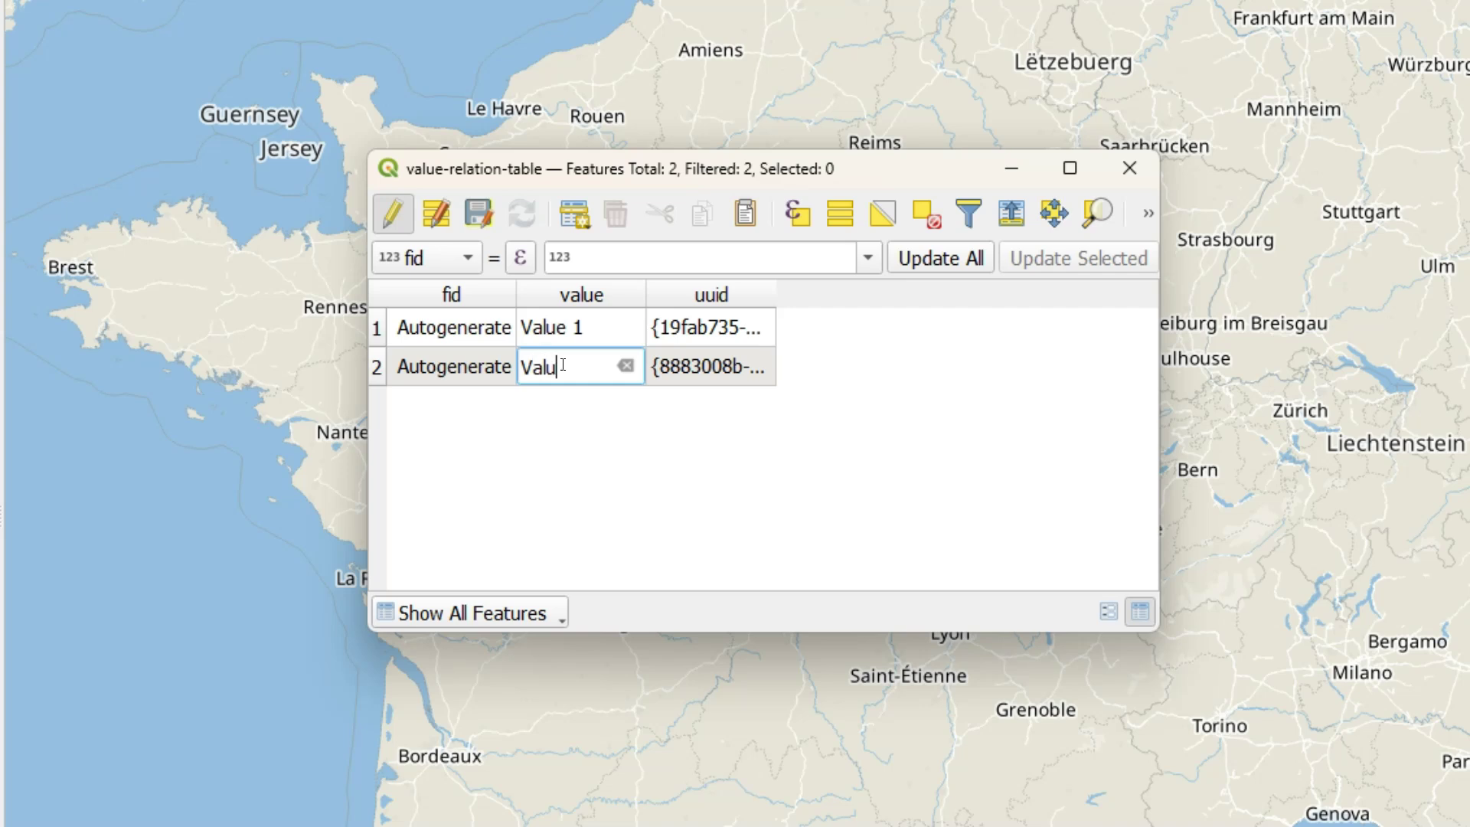
{"action": "type", "text": "e 2"}
{"action": "left_click", "coordinate": [570, 218]}
{"action": "left_click", "coordinate": [582, 406]}
{"action": "type", "text": "Value 3"}
{"action": "left_click", "coordinate": [570, 218]}
{"action": "left_click", "coordinate": [582, 444]}
{"action": "type", "text": "Value 4Value 6"}
{"action": "left_click", "coordinate": [570, 217]}
{"action": "left_click", "coordinate": [582, 561]}
{"action": "type", "text": "Value 7"}
{"action": "left_click", "coordinate": [569, 218]}
{"action": "left_click", "coordinate": [570, 567]}
{"action": "type", "text": "Value 8"}
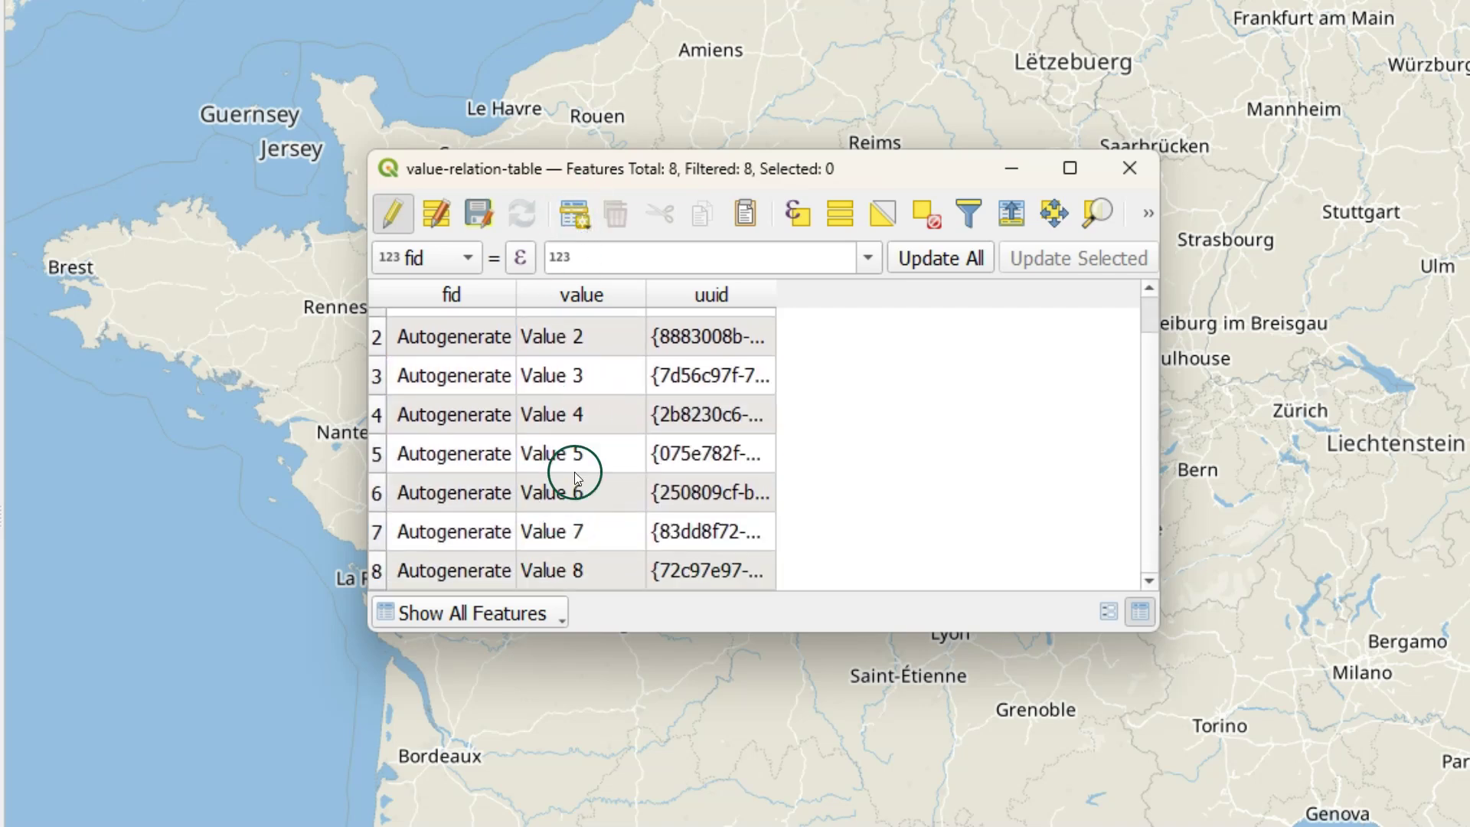
- Stop editing value-relation-table, save the new rows and close its attribute table
{"action": "left_click", "coordinate": [392, 213]}
{"action": "left_click", "coordinate": [929, 439]}
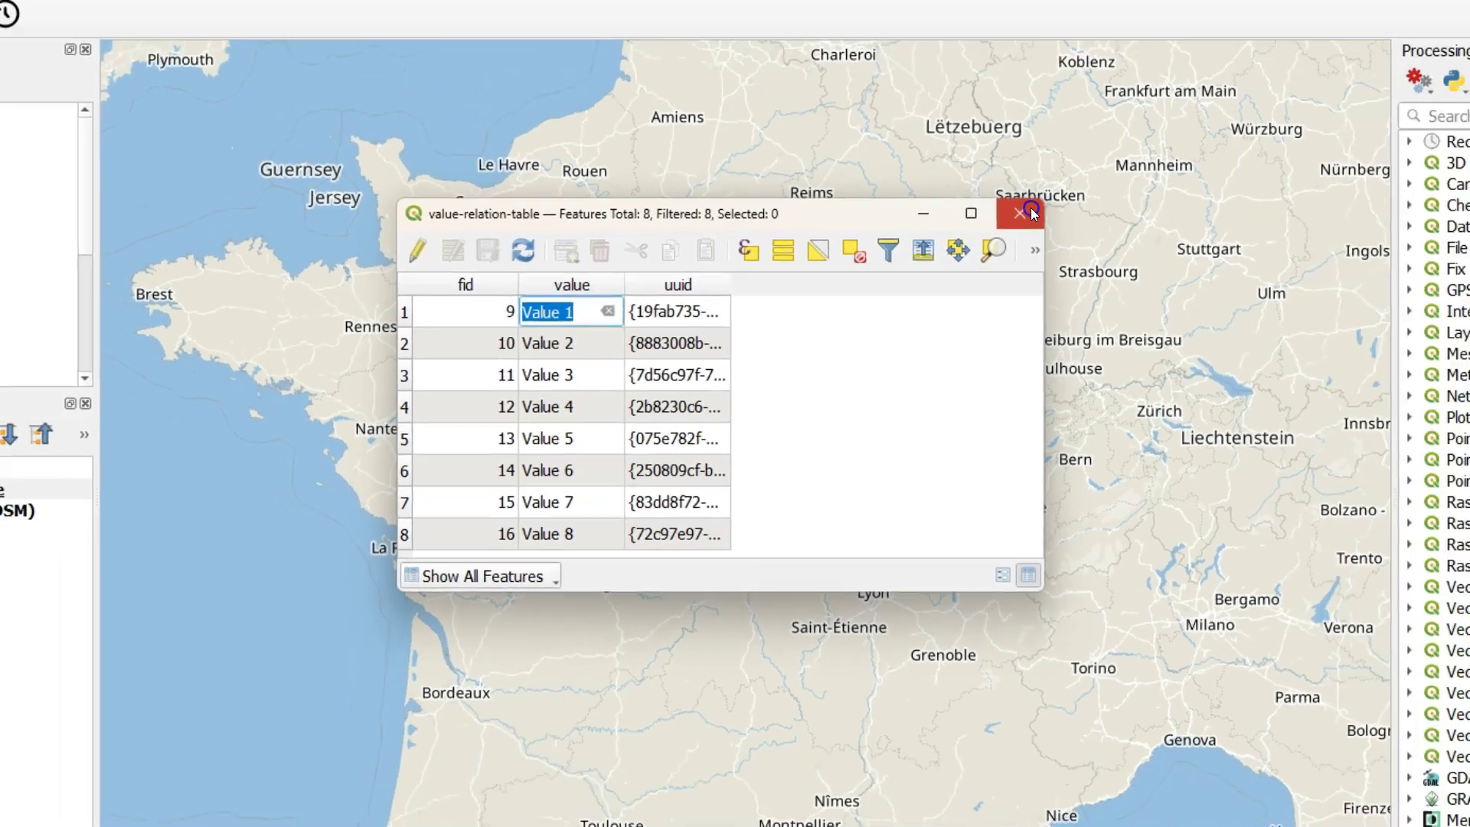
{"action": "left_click", "coordinate": [1031, 213]}
- Make the Survey layer's fields editable and add a Text (string) field named value-relation
{"action": "left_click", "coordinate": [87, 456]}
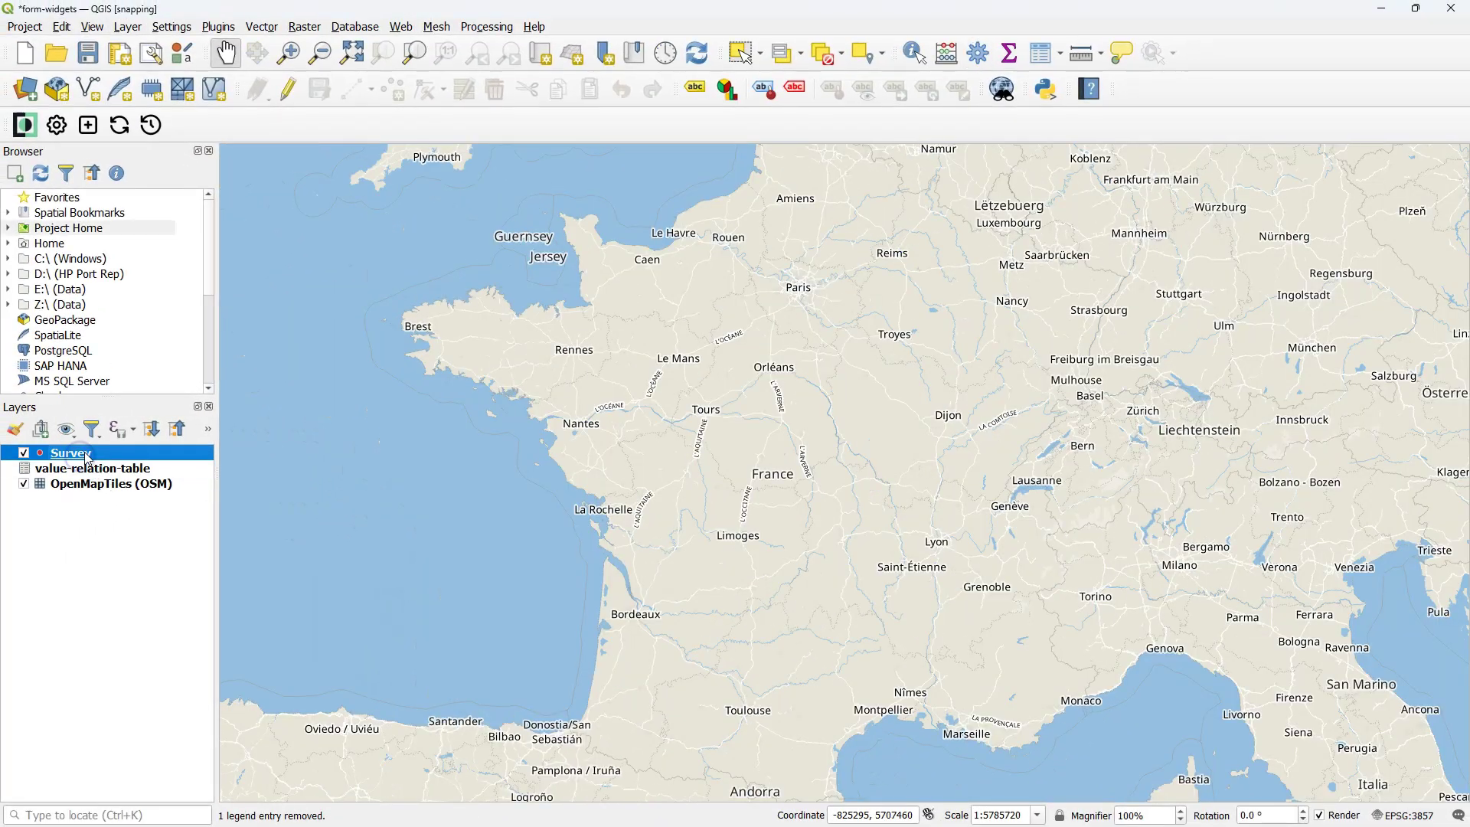
{"action": "right_click", "coordinate": [86, 455]}
{"action": "left_click", "coordinate": [146, 439]}
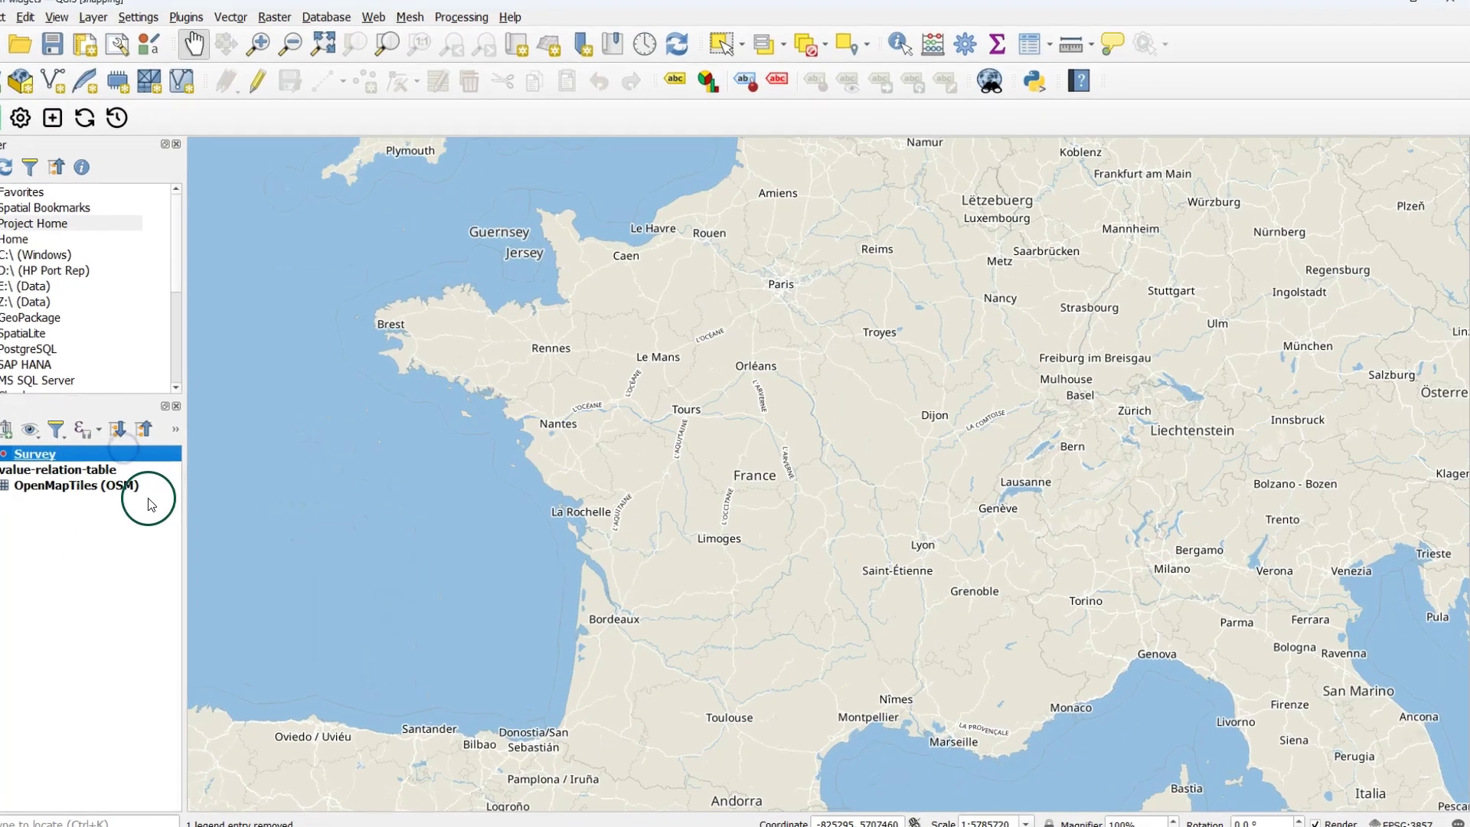
{"action": "left_click", "coordinate": [466, 92]}
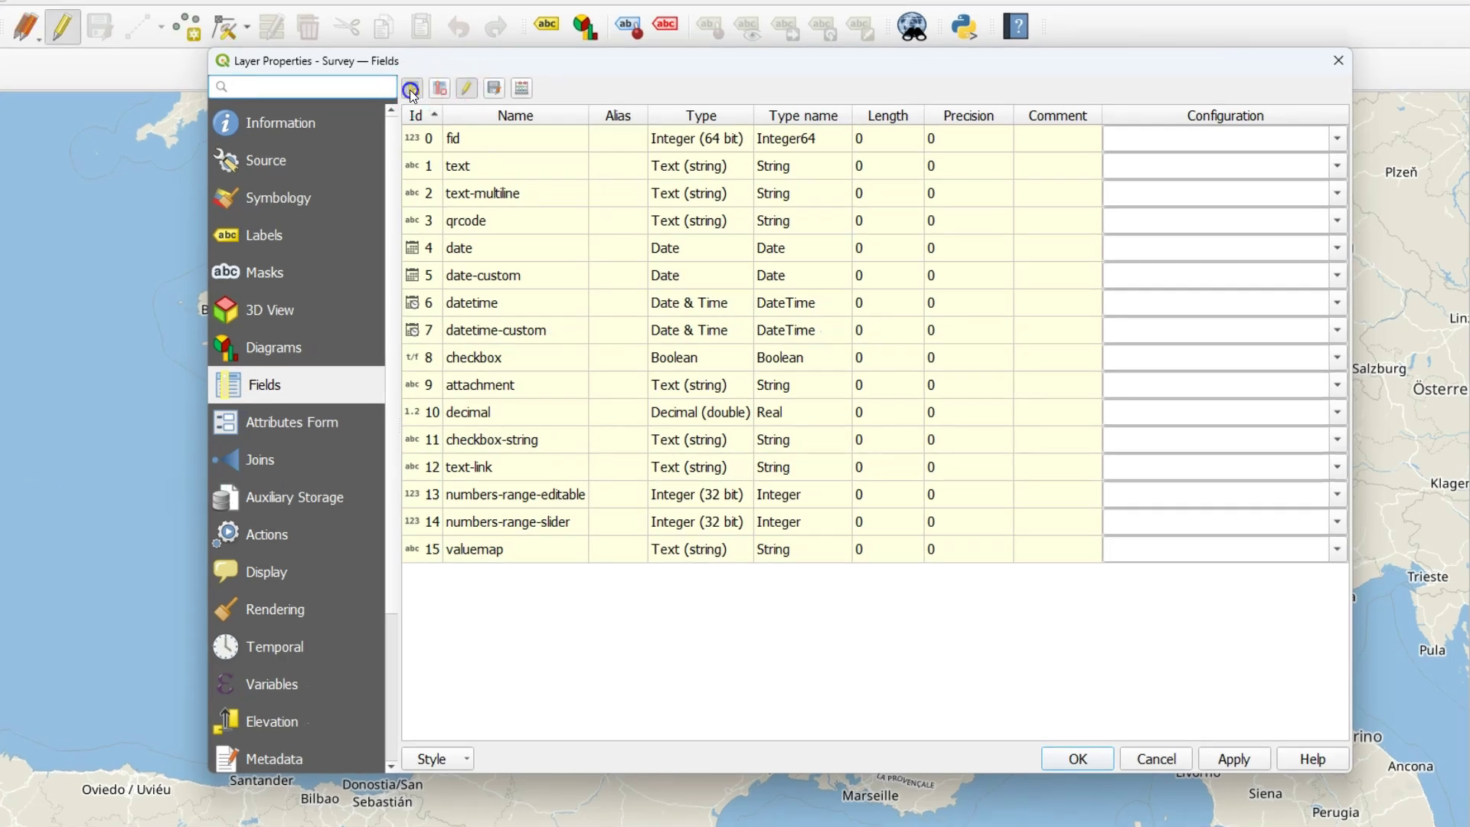
{"action": "left_click", "coordinate": [411, 90]}
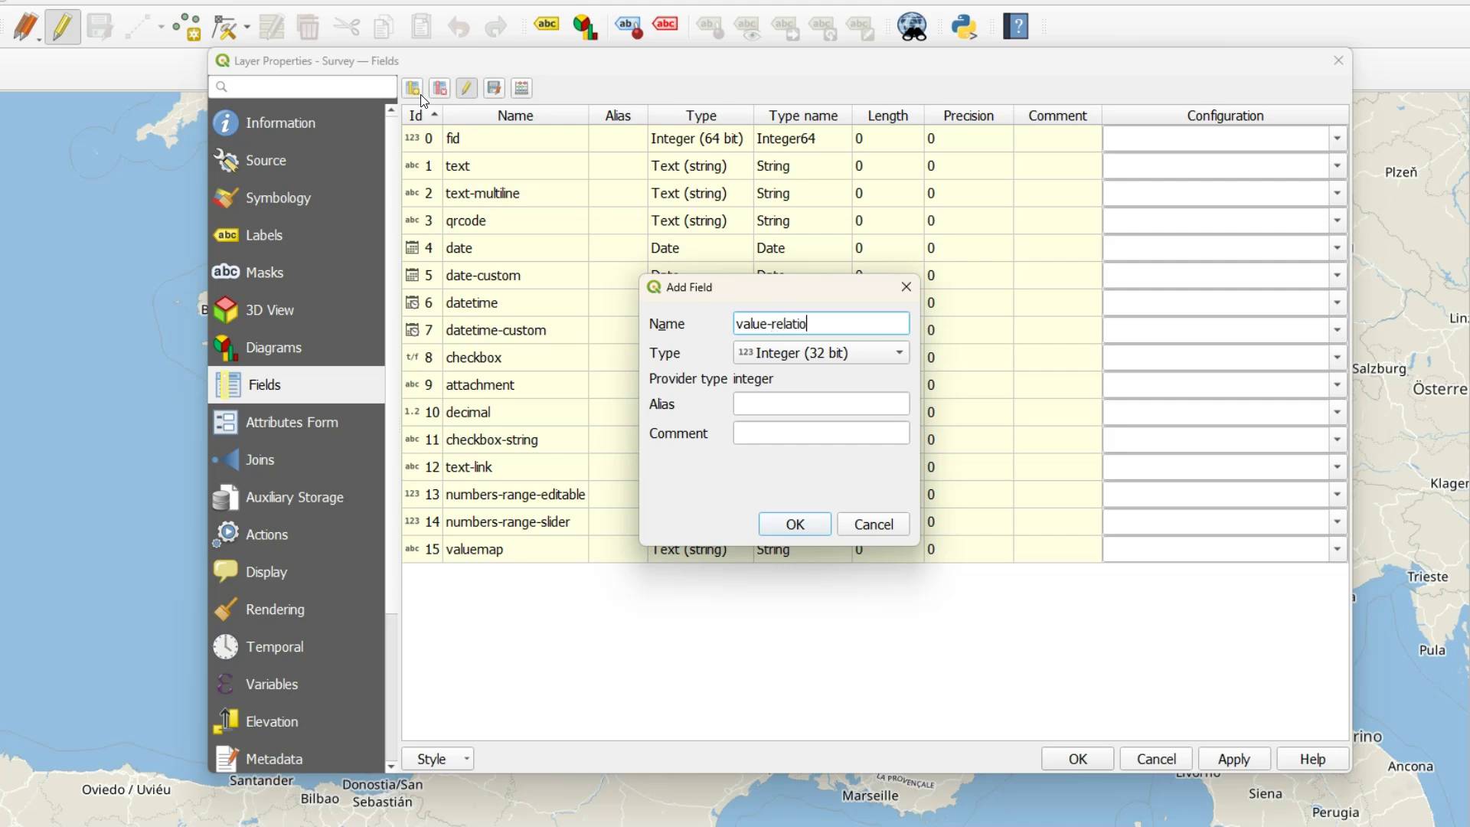
{"action": "left_click", "coordinate": [754, 352]}
{"action": "left_click", "coordinate": [804, 425]}
{"action": "left_click", "coordinate": [806, 523]}
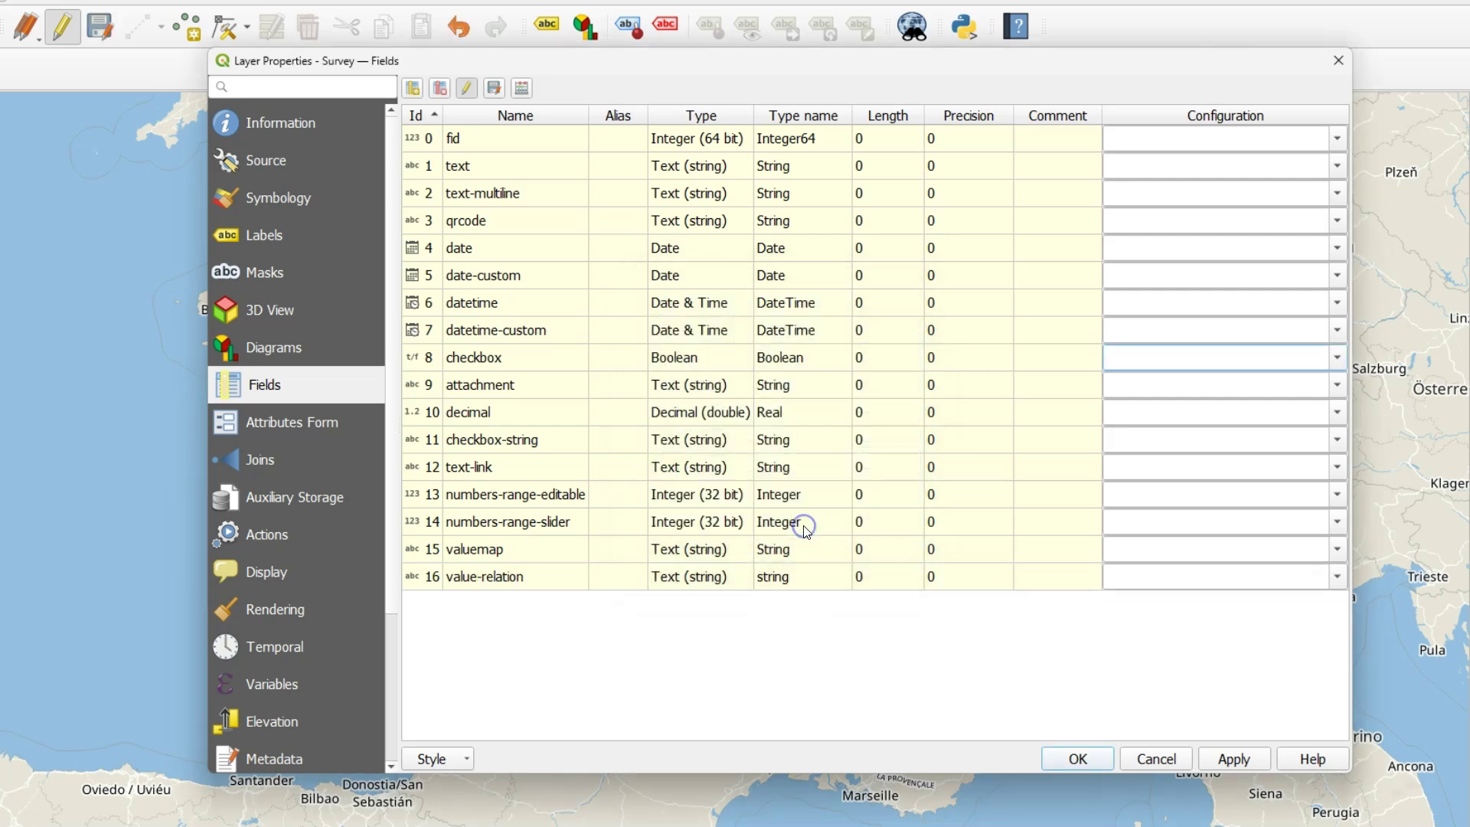
- Add a Text (string) field named value-relation-multi-select to the Survey layer and save the layer edits
{"action": "left_click", "coordinate": [413, 89]}
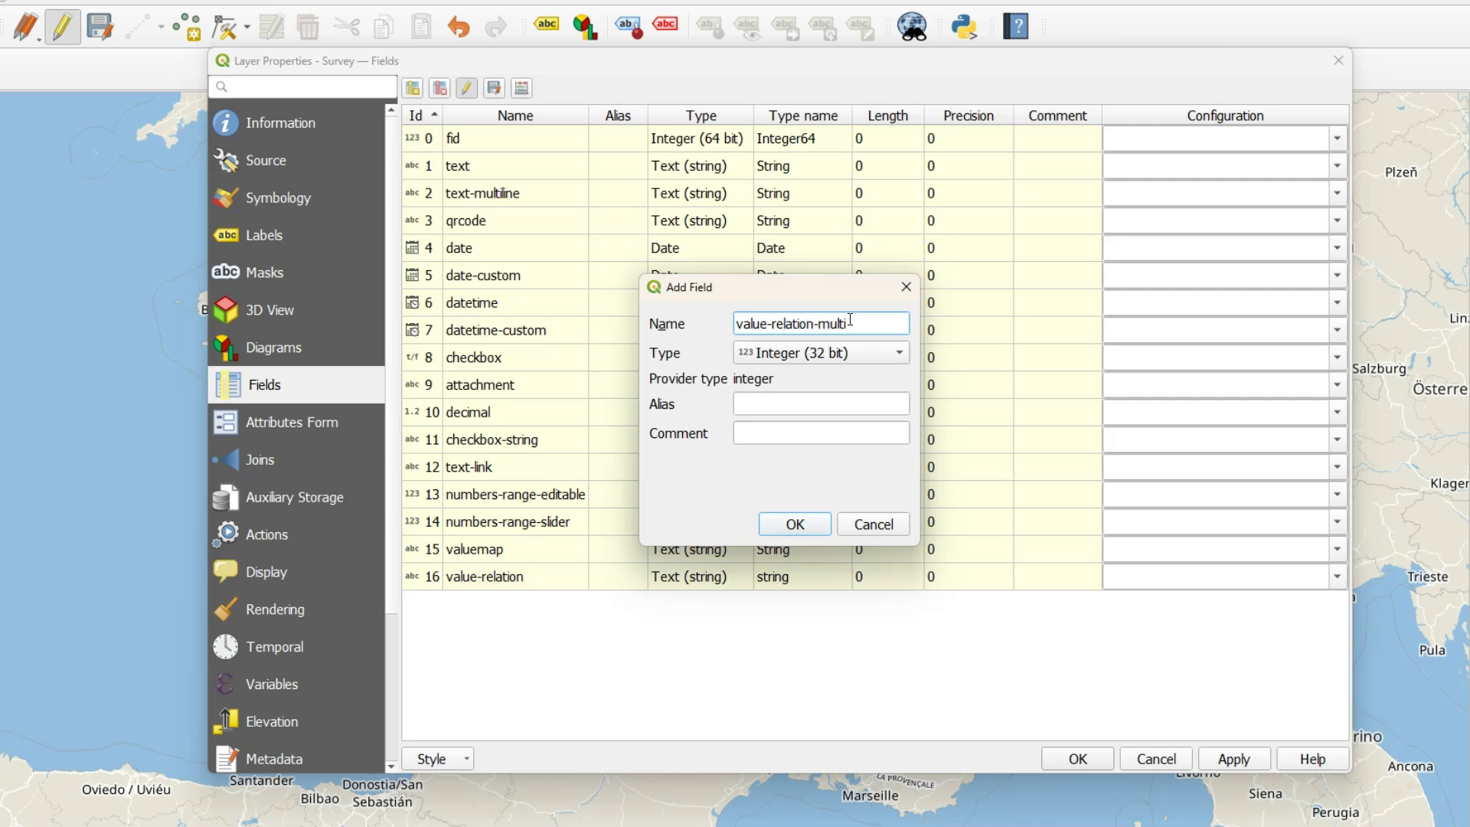
{"action": "left_click", "coordinate": [816, 352]}
{"action": "left_click", "coordinate": [813, 421]}
{"action": "left_click", "coordinate": [793, 527]}
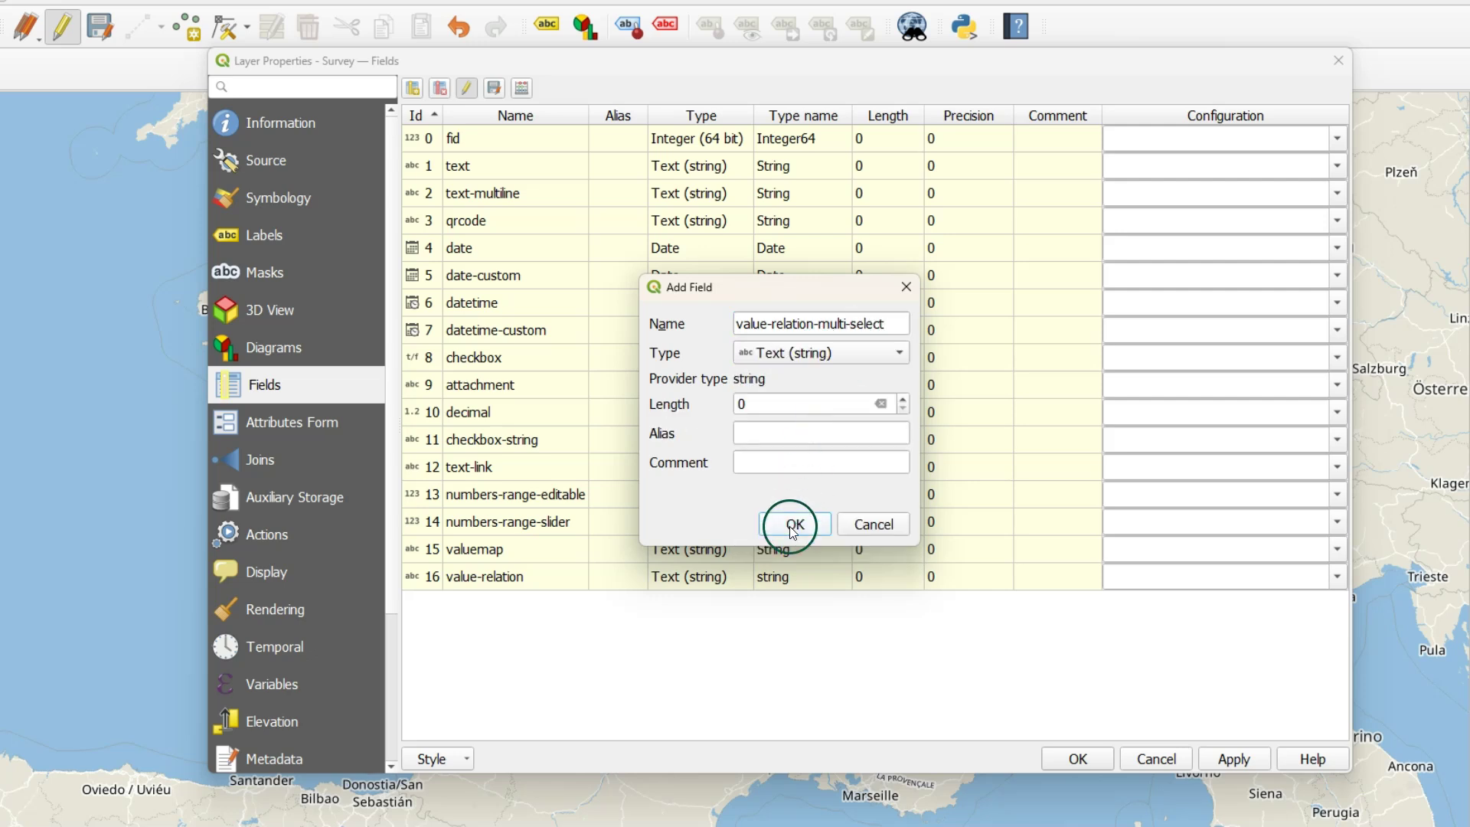
{"action": "left_click", "coordinate": [467, 88]}
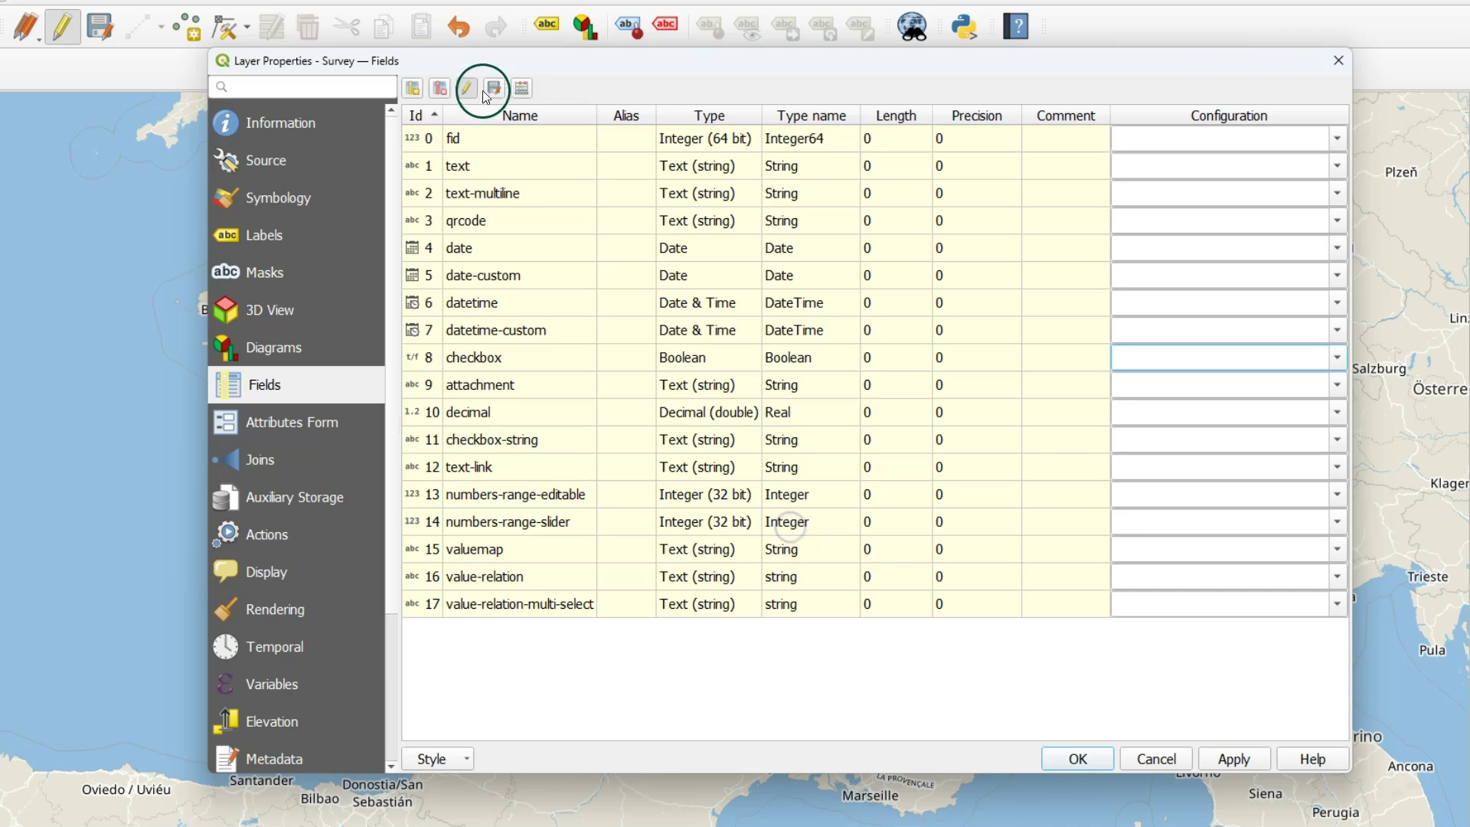
{"action": "left_click", "coordinate": [586, 431]}
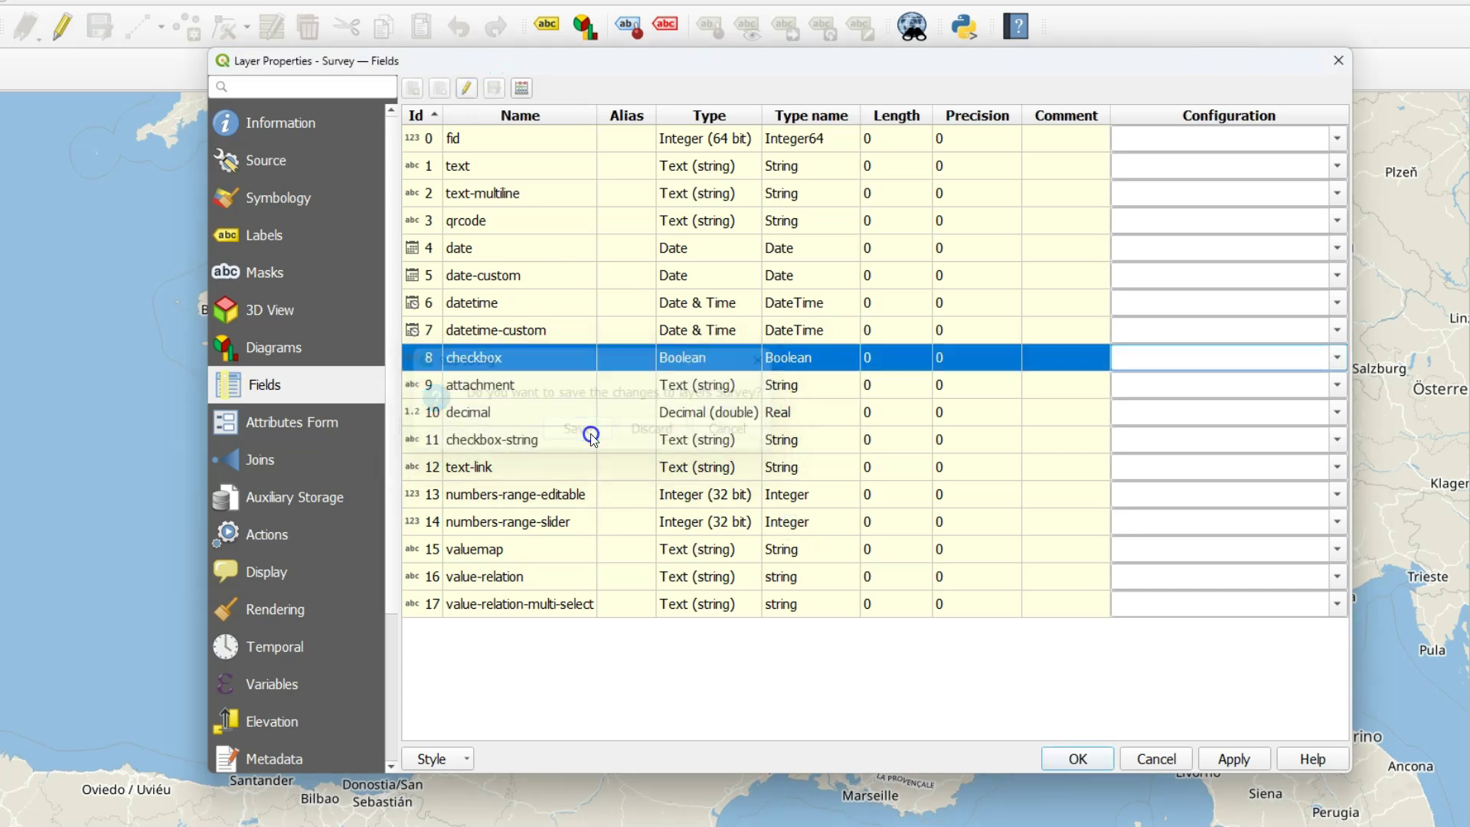
- Place the value-relation and value-relation-multi-select fields in the Drop-down menu group of the Survey attributes form, below valuemap
{"action": "left_click", "coordinate": [289, 421]}
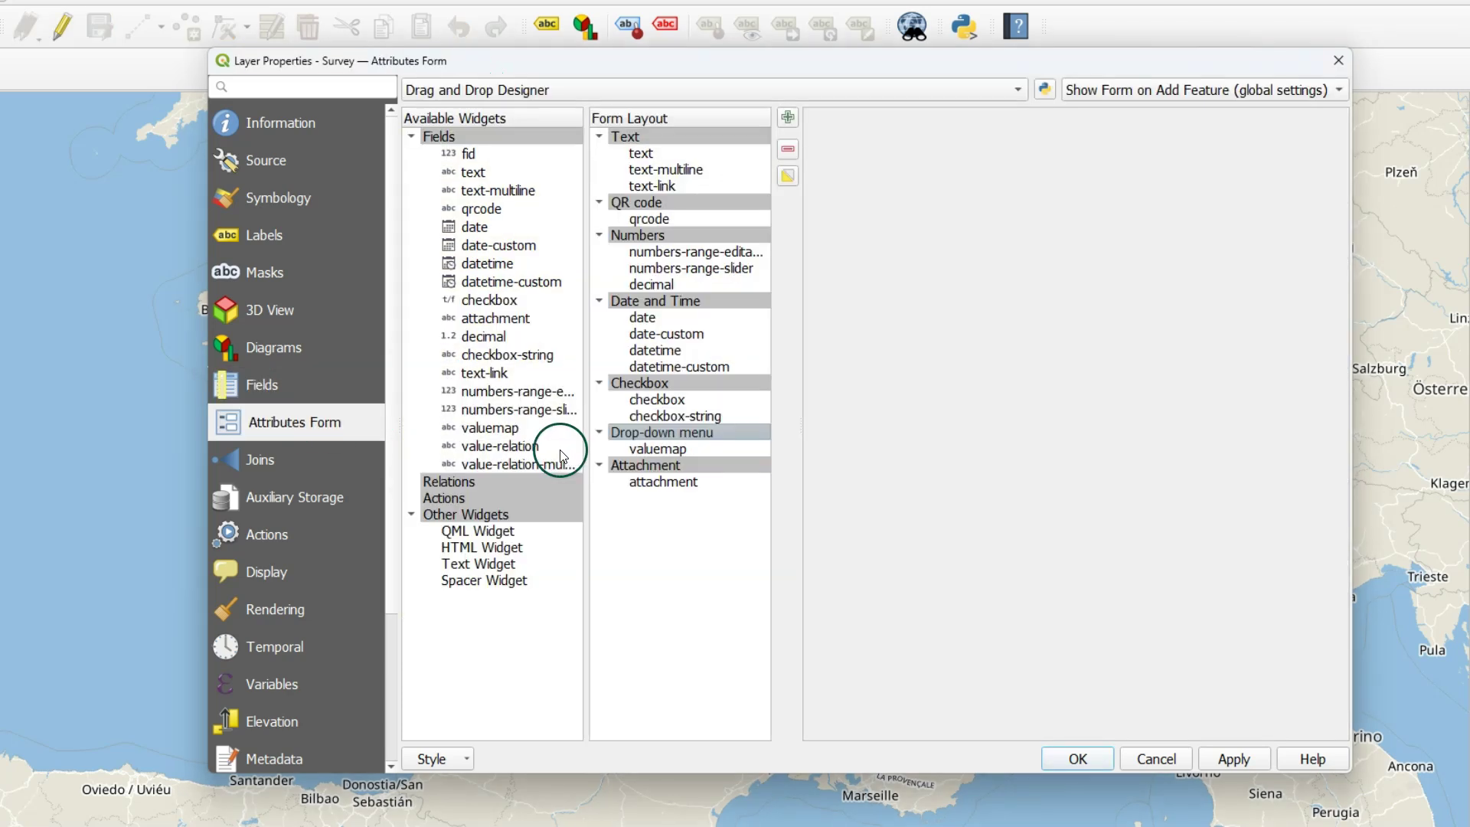
{"action": "left_click", "coordinate": [492, 447]}
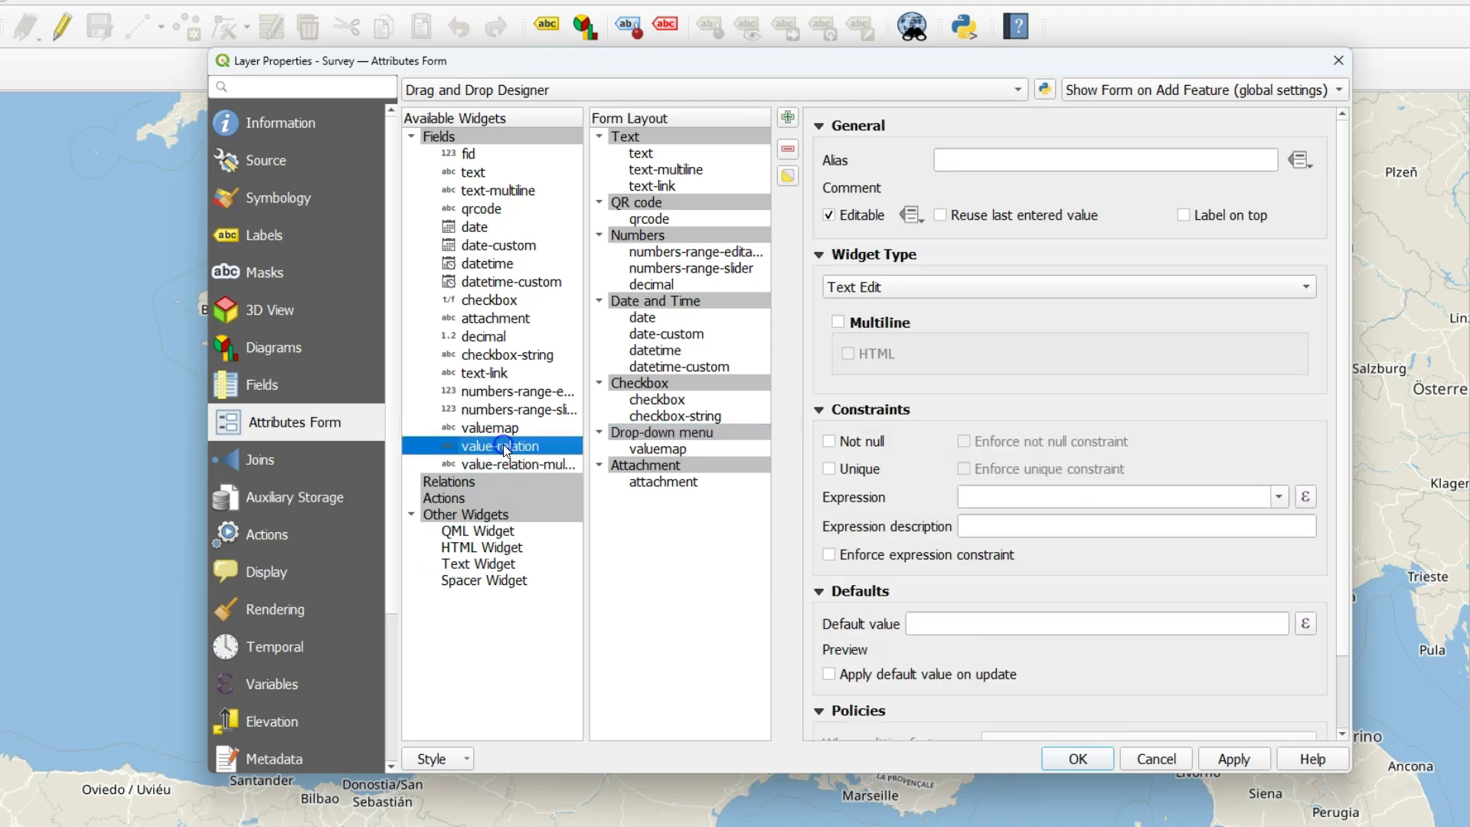
{"action": "left_click_drag", "start_coordinate": [494, 448], "coordinate": [702, 453]}
{"action": "left_click_drag", "start_coordinate": [490, 465], "coordinate": [722, 473]}
- Give the value-relation field in the Survey form a Value Relation widget that uses value-relation-table as its layer
{"action": "left_click", "coordinate": [676, 467]}
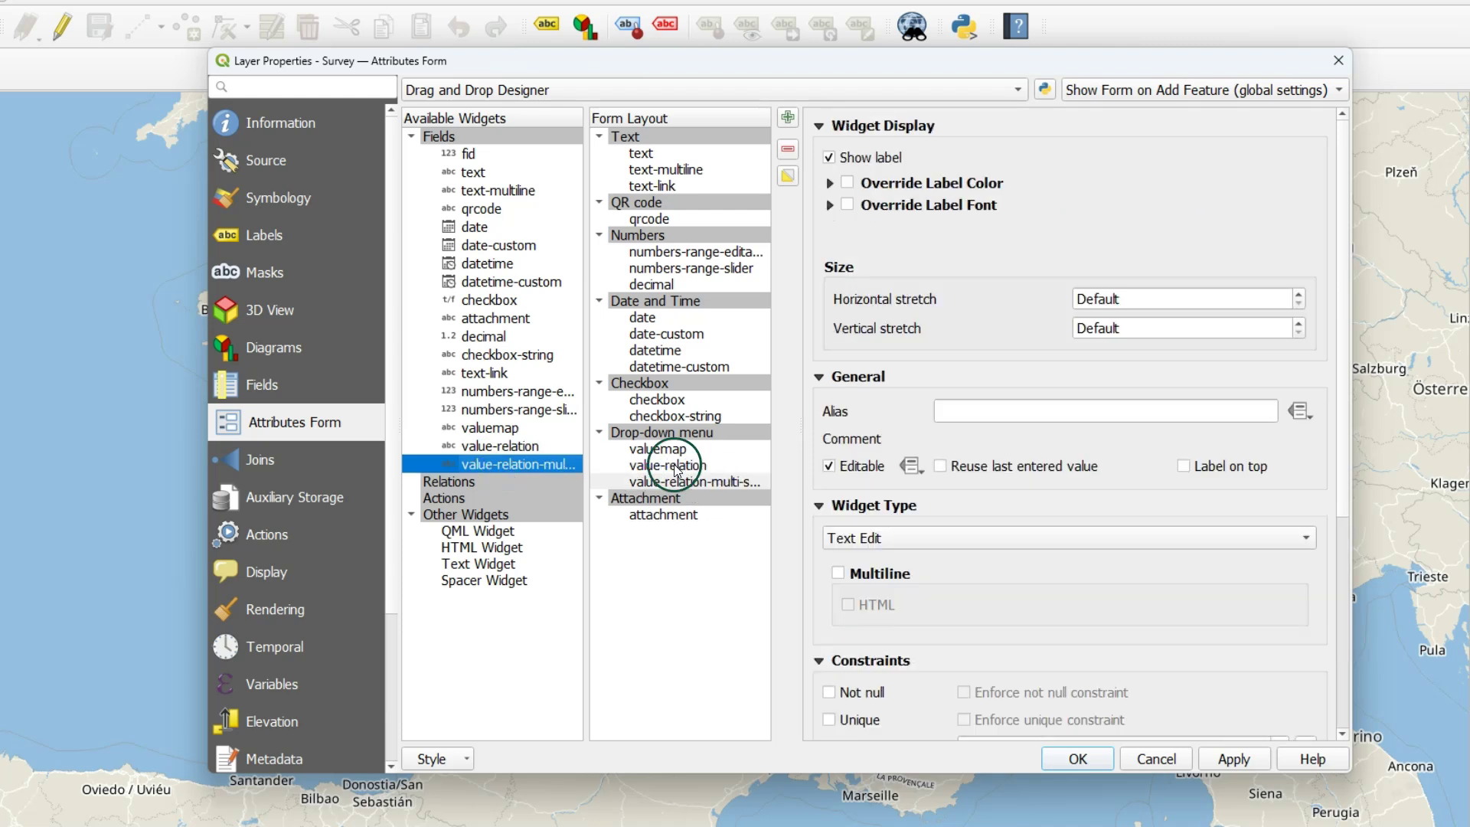
{"action": "left_click_drag", "start_coordinate": [1343, 392], "coordinate": [1347, 532]}
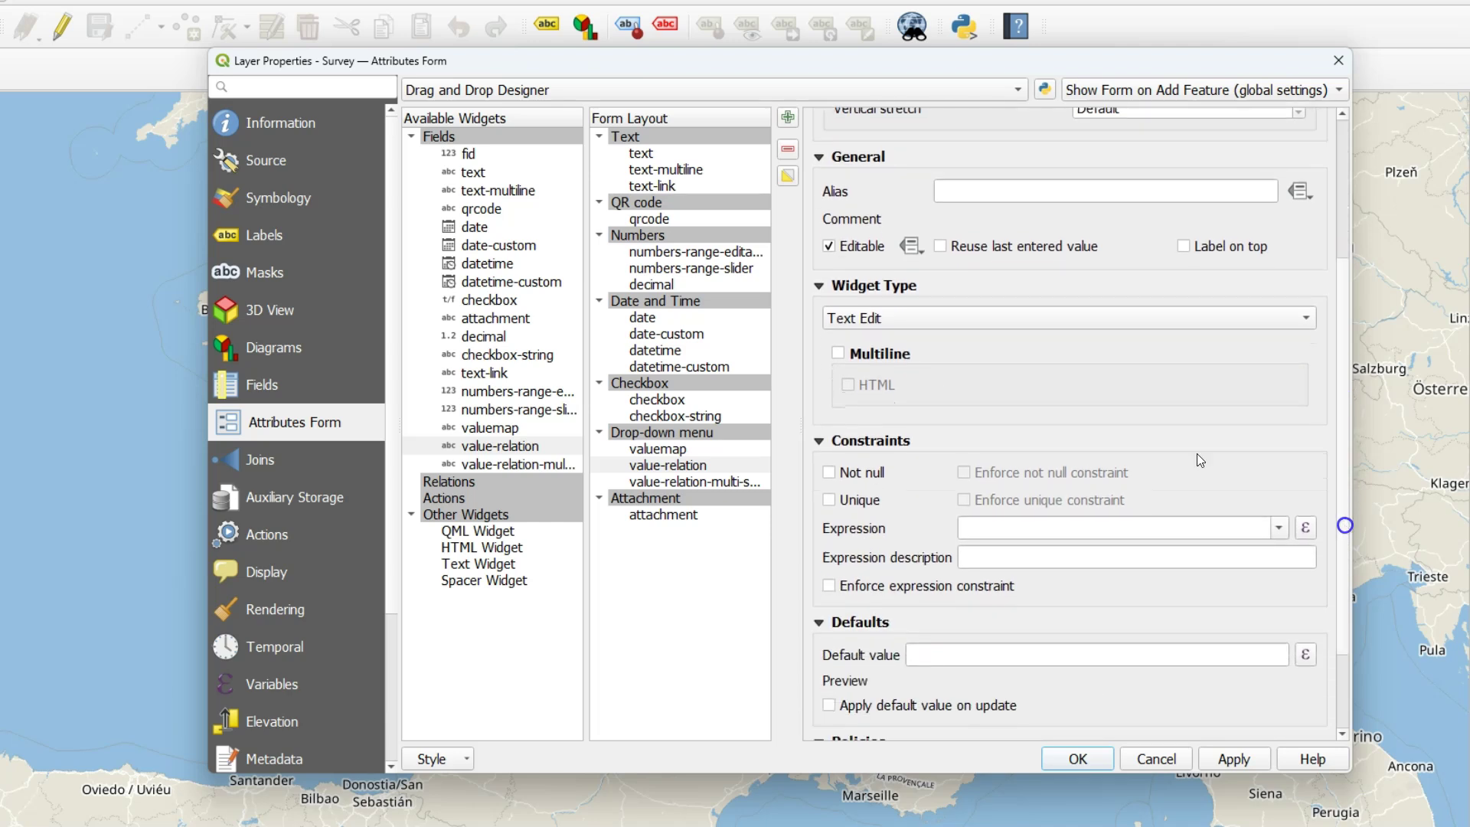
{"action": "left_click", "coordinate": [870, 319]}
{"action": "left_click", "coordinate": [880, 413]}
{"action": "left_click", "coordinate": [1005, 373]}
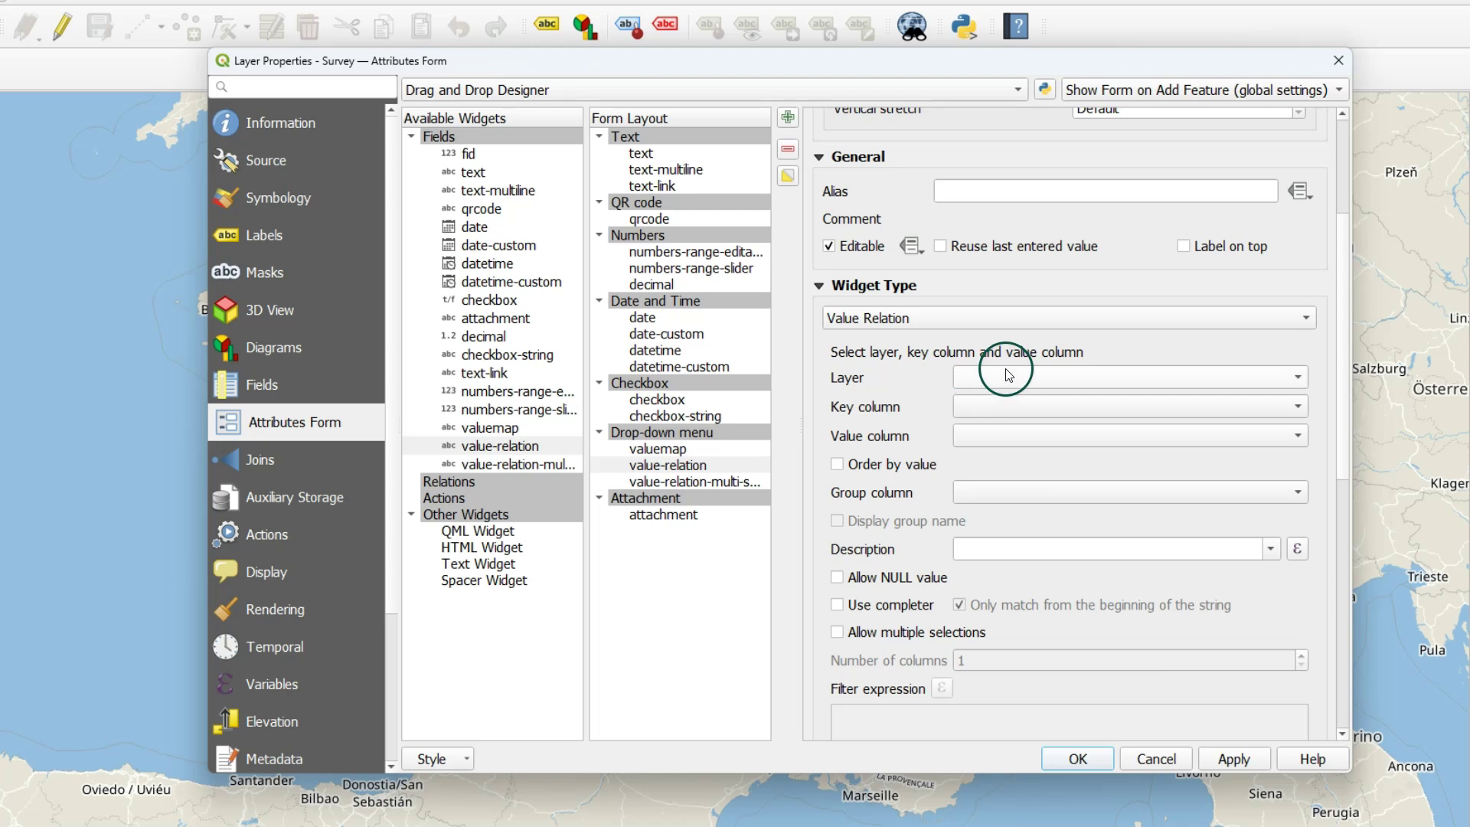
{"action": "left_click", "coordinate": [1007, 402]}
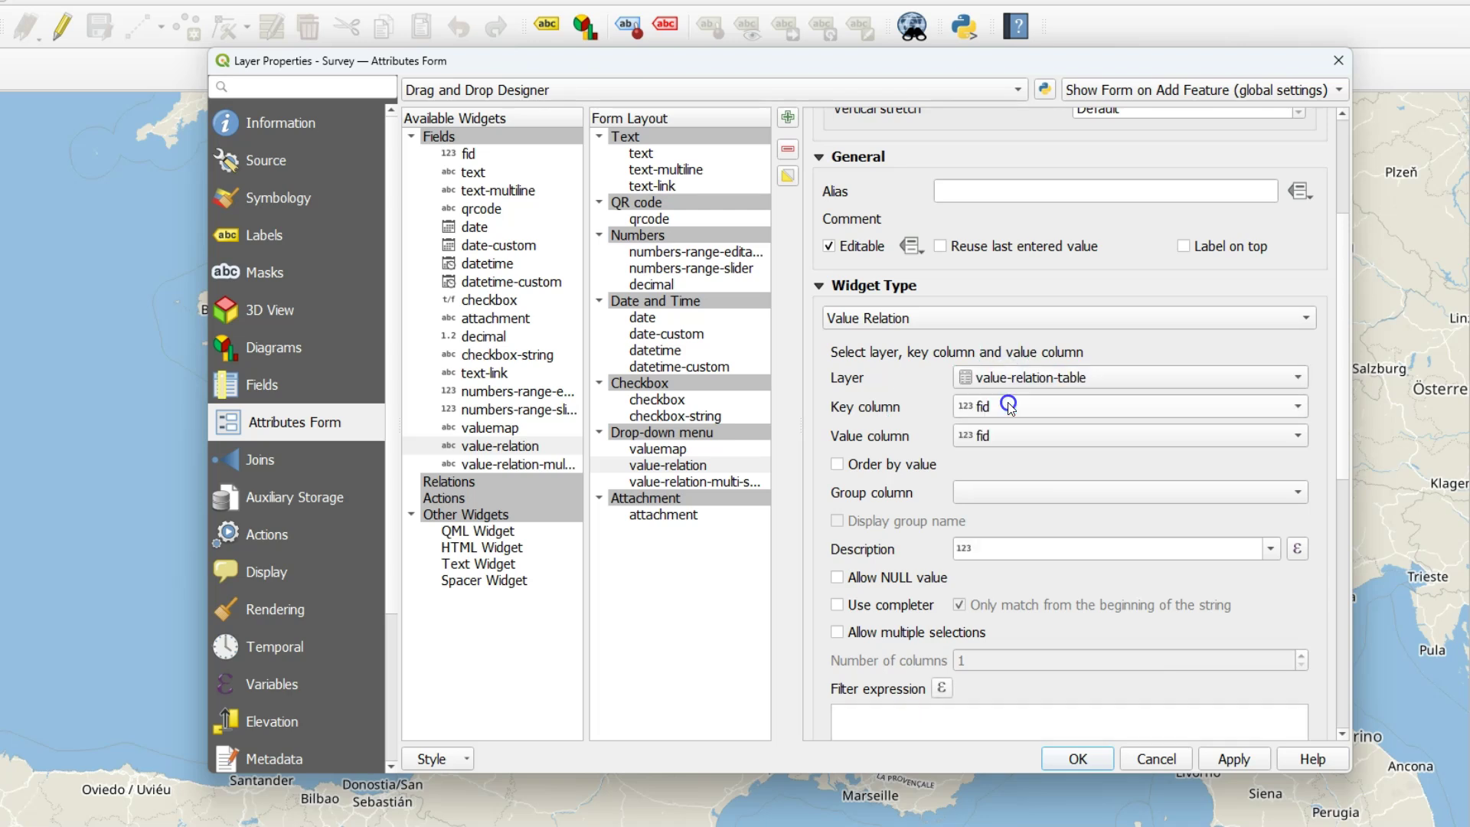
- Set the value-relation widget's key column to uuid and value column to value, with entries ordered by value
{"action": "left_click", "coordinate": [985, 406]}
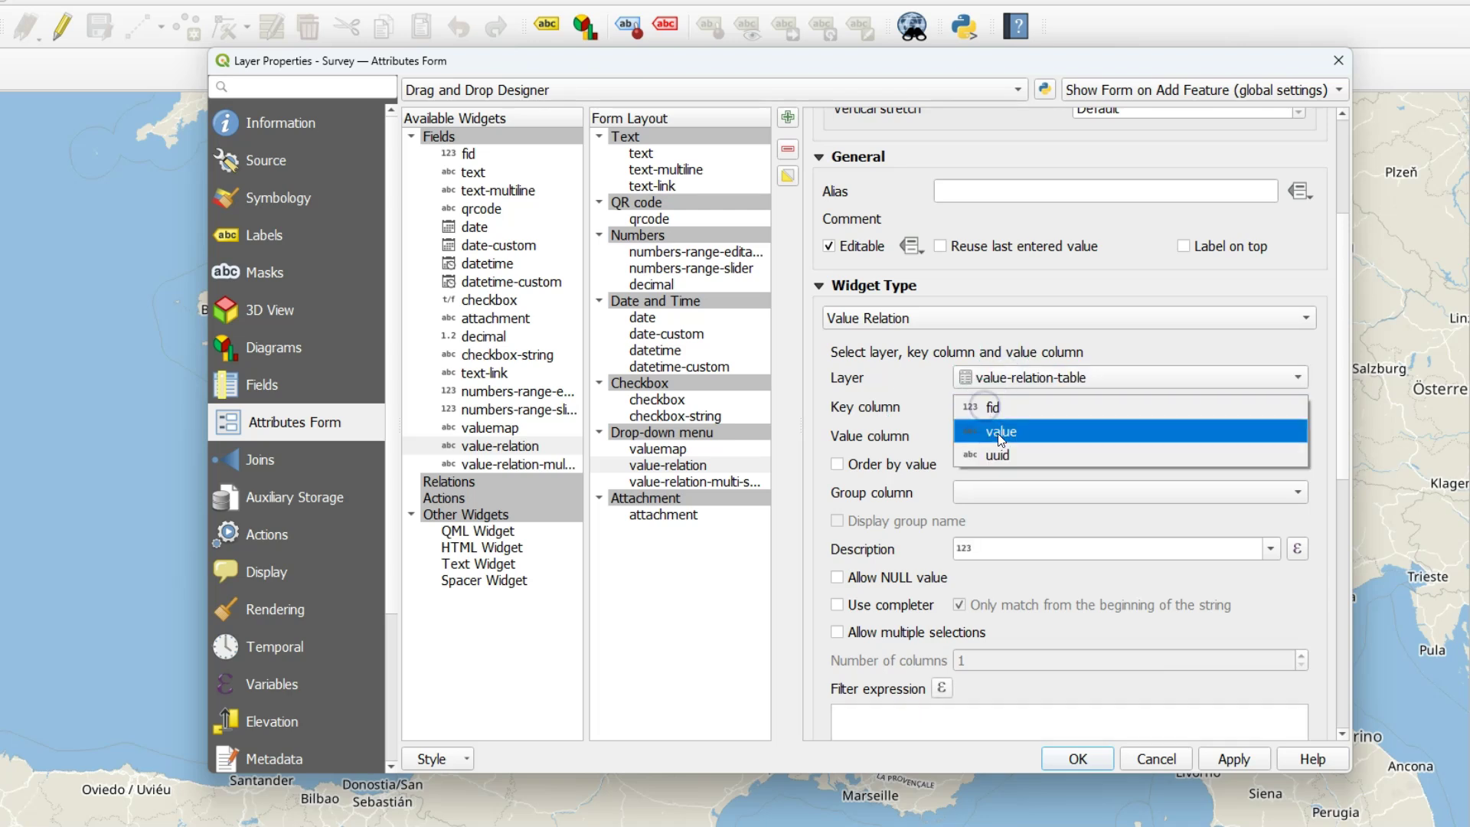
{"action": "left_click", "coordinate": [998, 453]}
{"action": "left_click", "coordinate": [991, 437]}
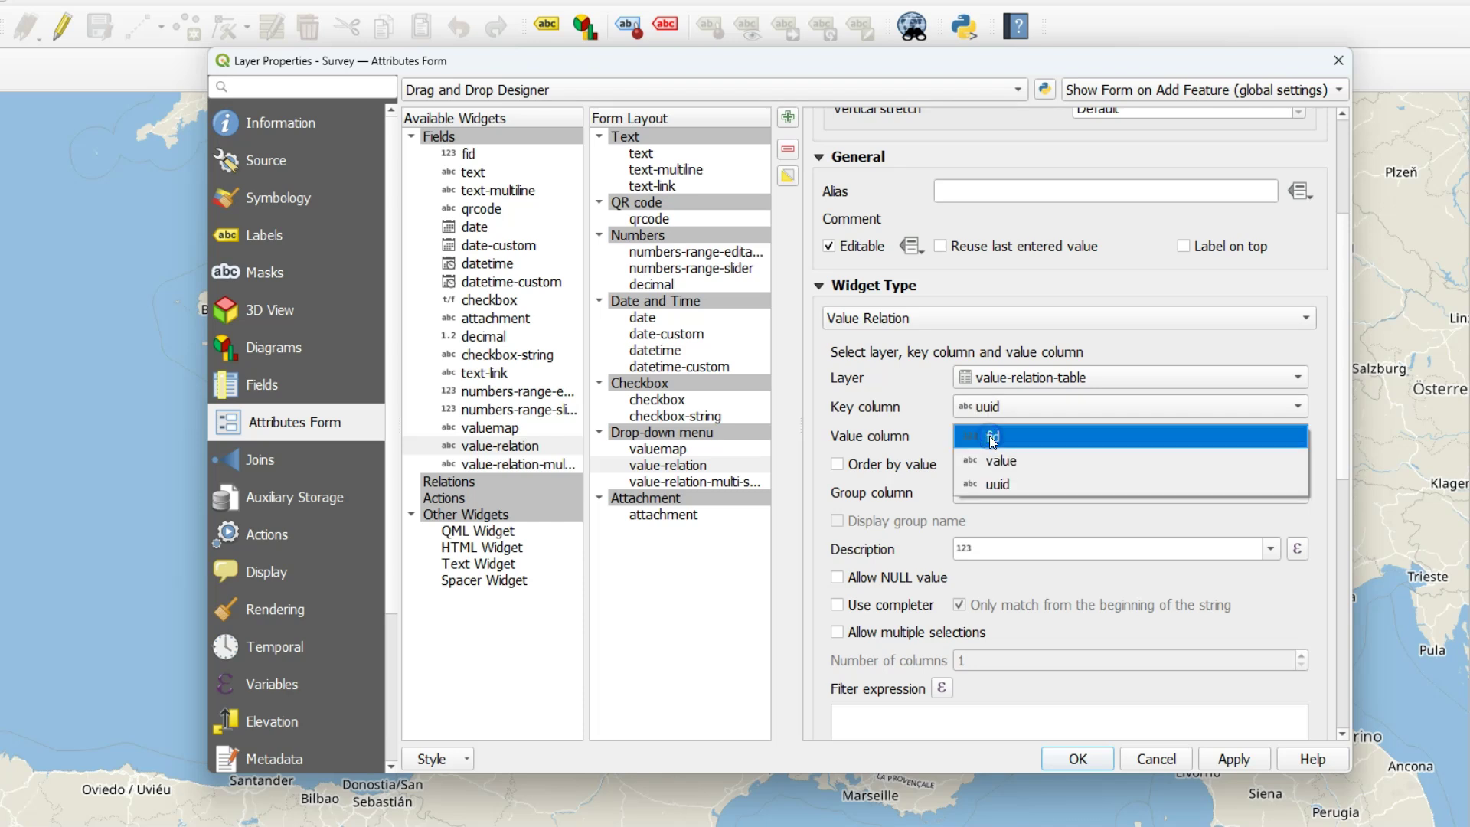
{"action": "left_click", "coordinate": [993, 460]}
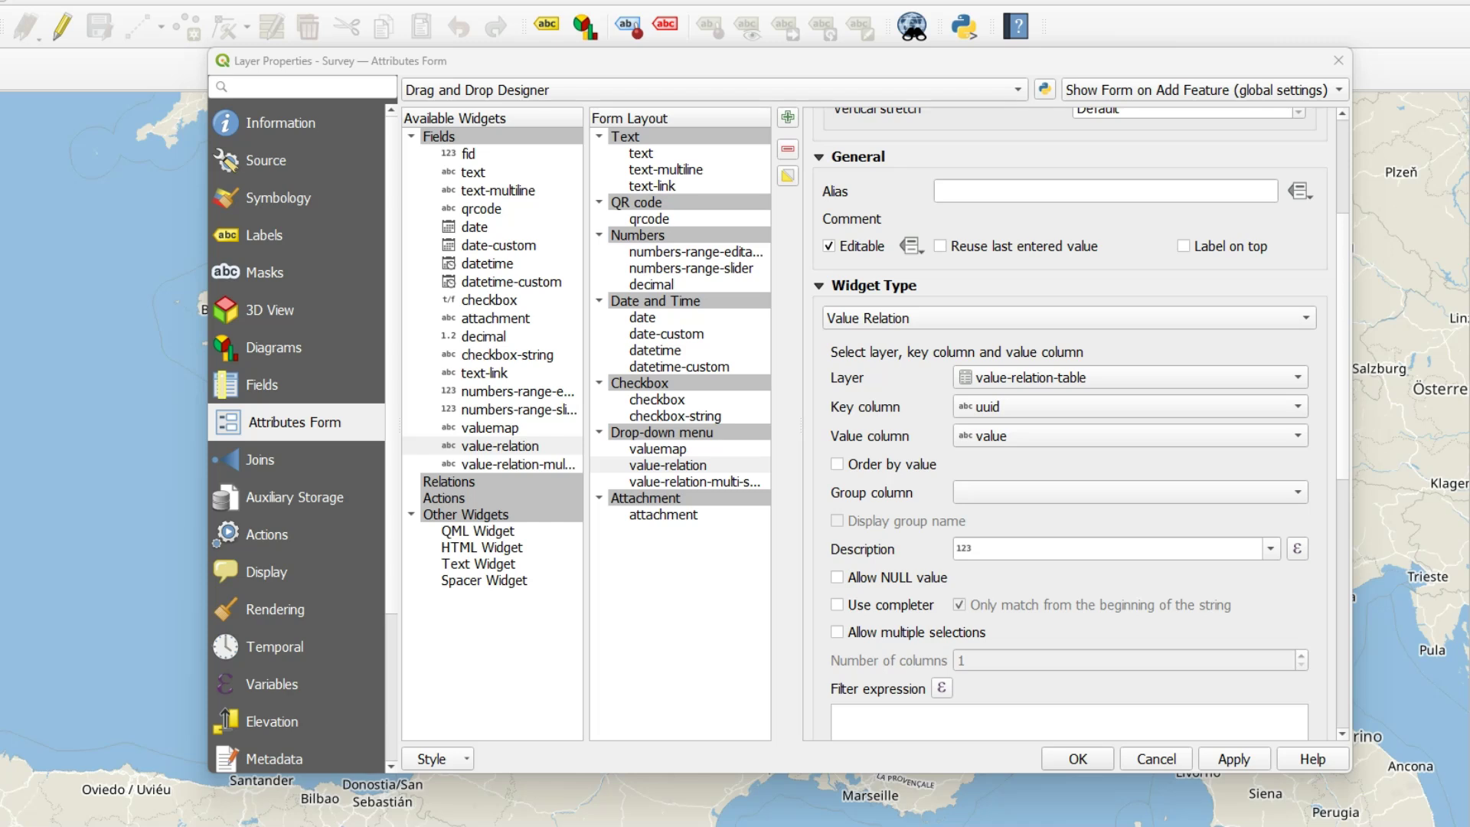
{"action": "left_click", "coordinate": [835, 464]}
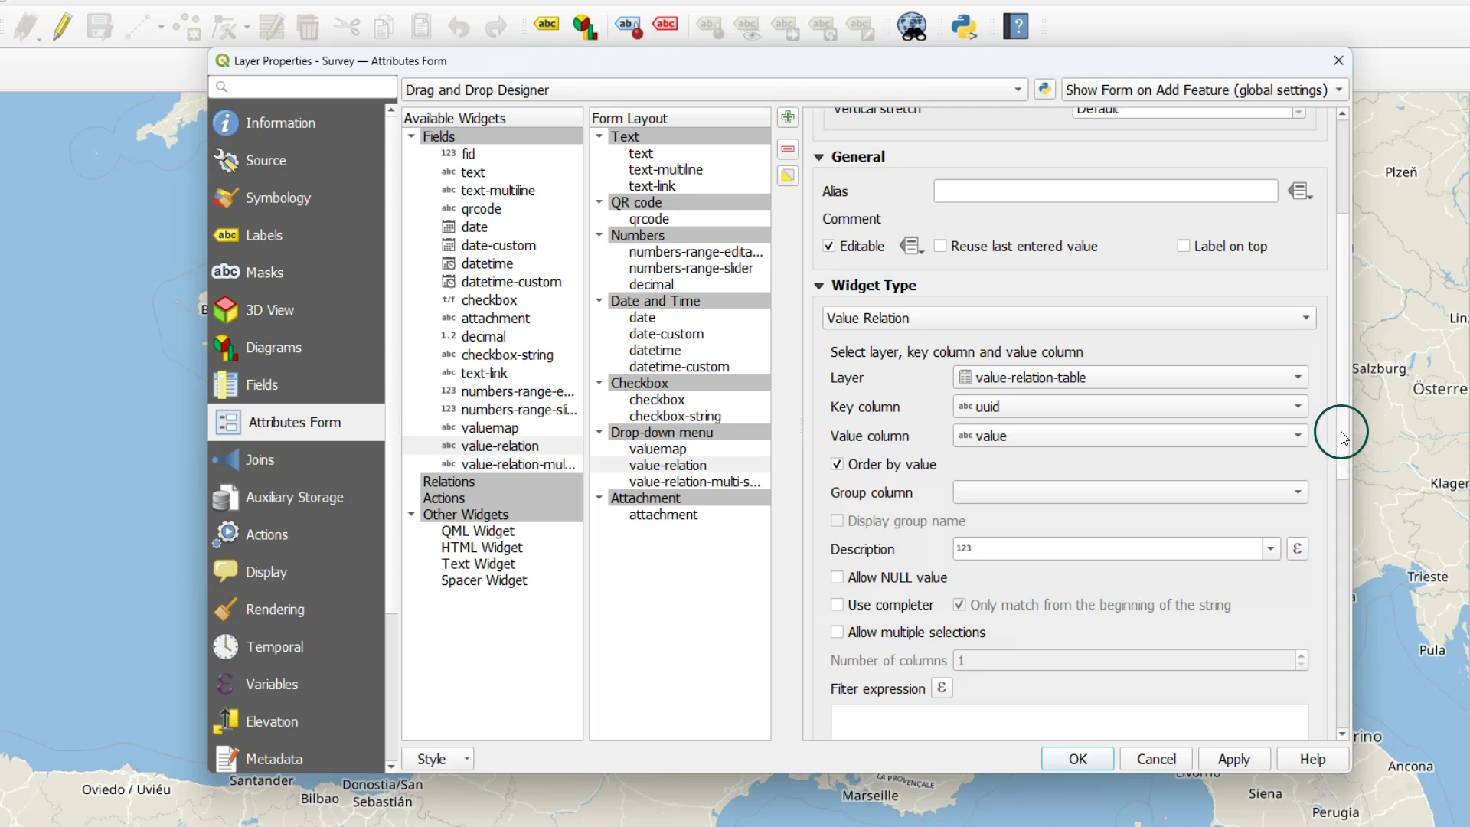
- Give the value-relation-multi-select field a Value Relation widget that uses value-relation-table as its layer
{"action": "left_click", "coordinate": [695, 481]}
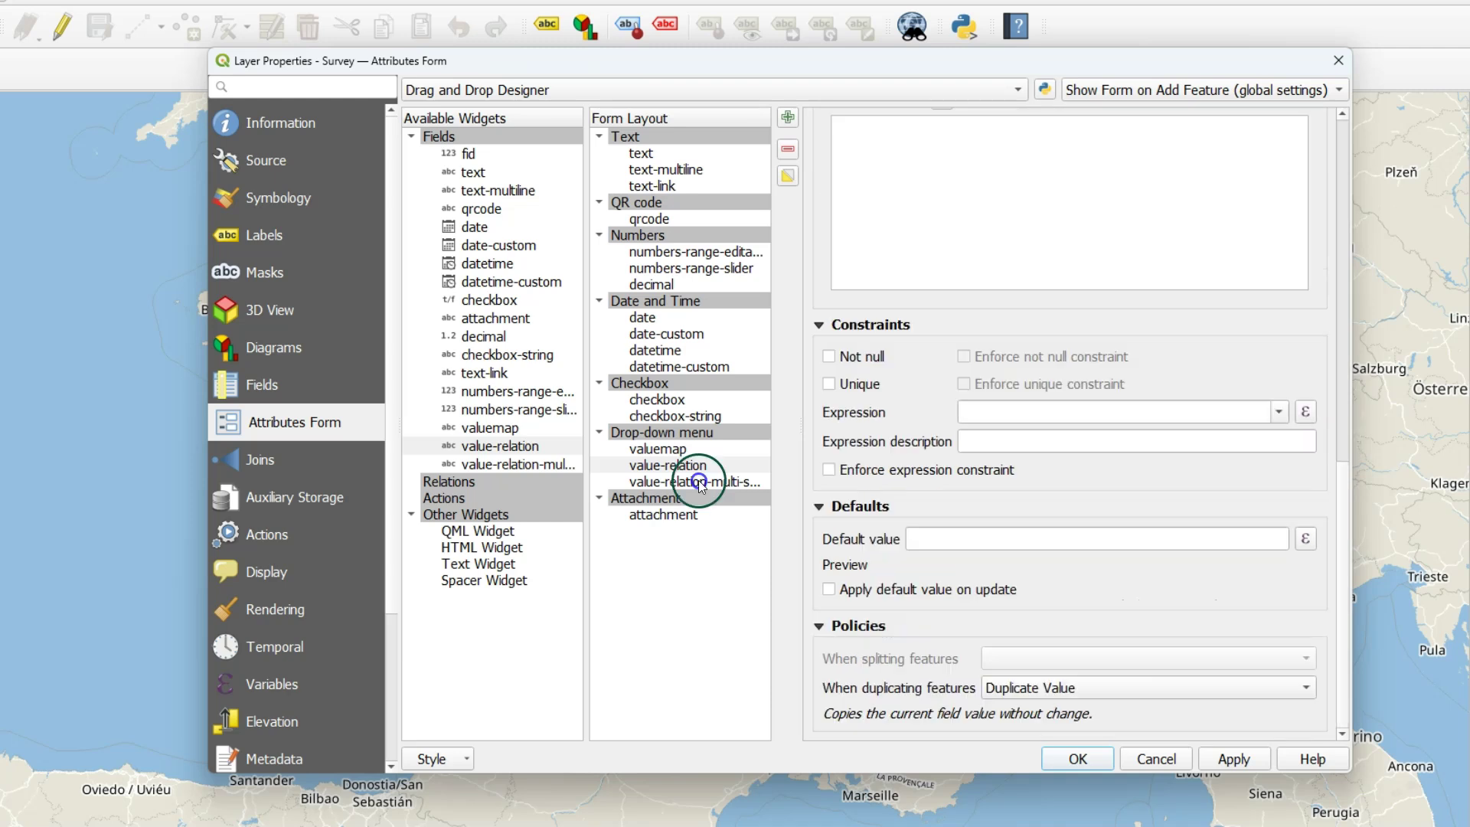
{"action": "left_click", "coordinate": [949, 209]}
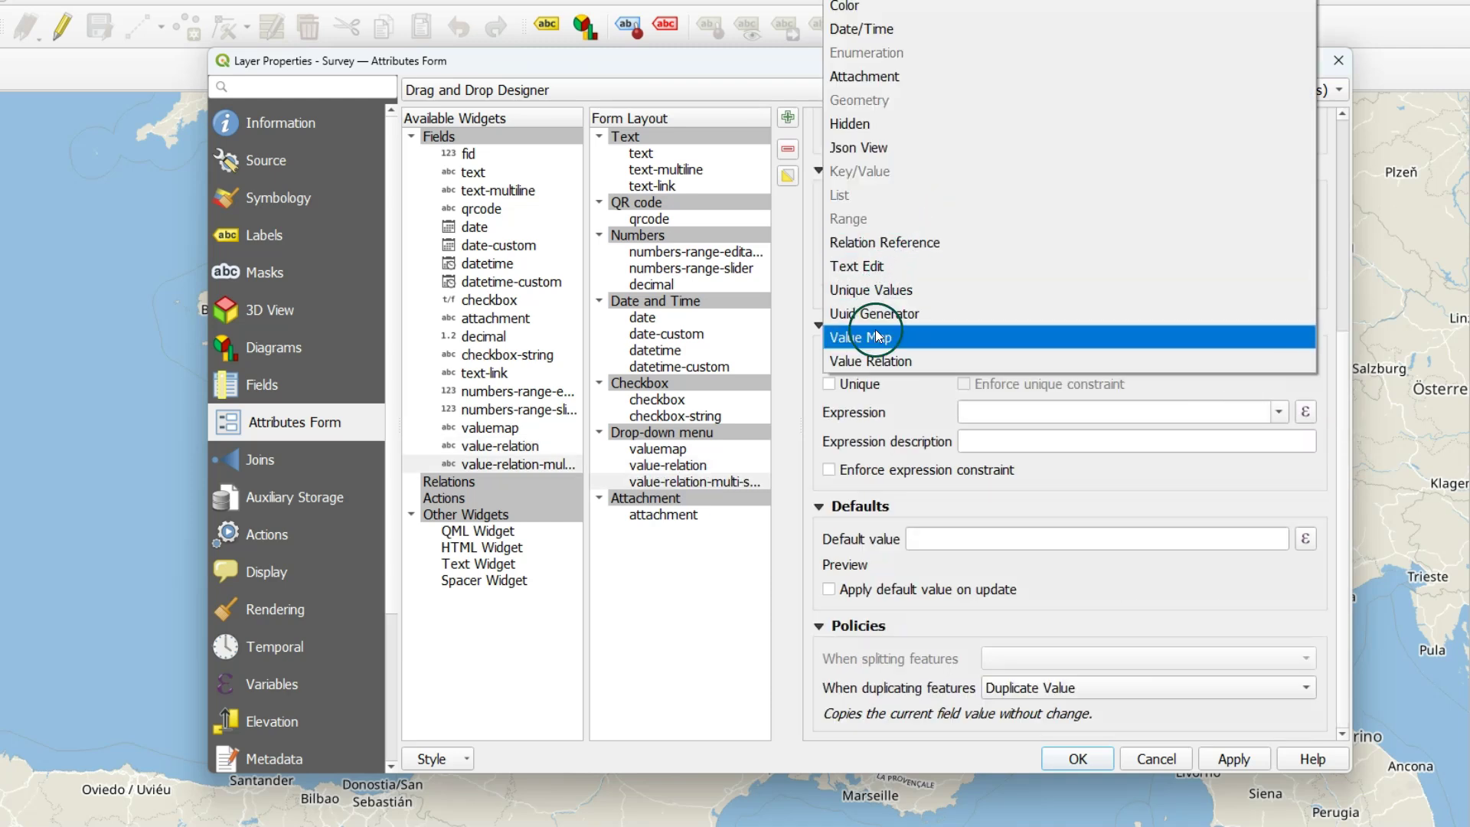
{"action": "left_click", "coordinate": [862, 359]}
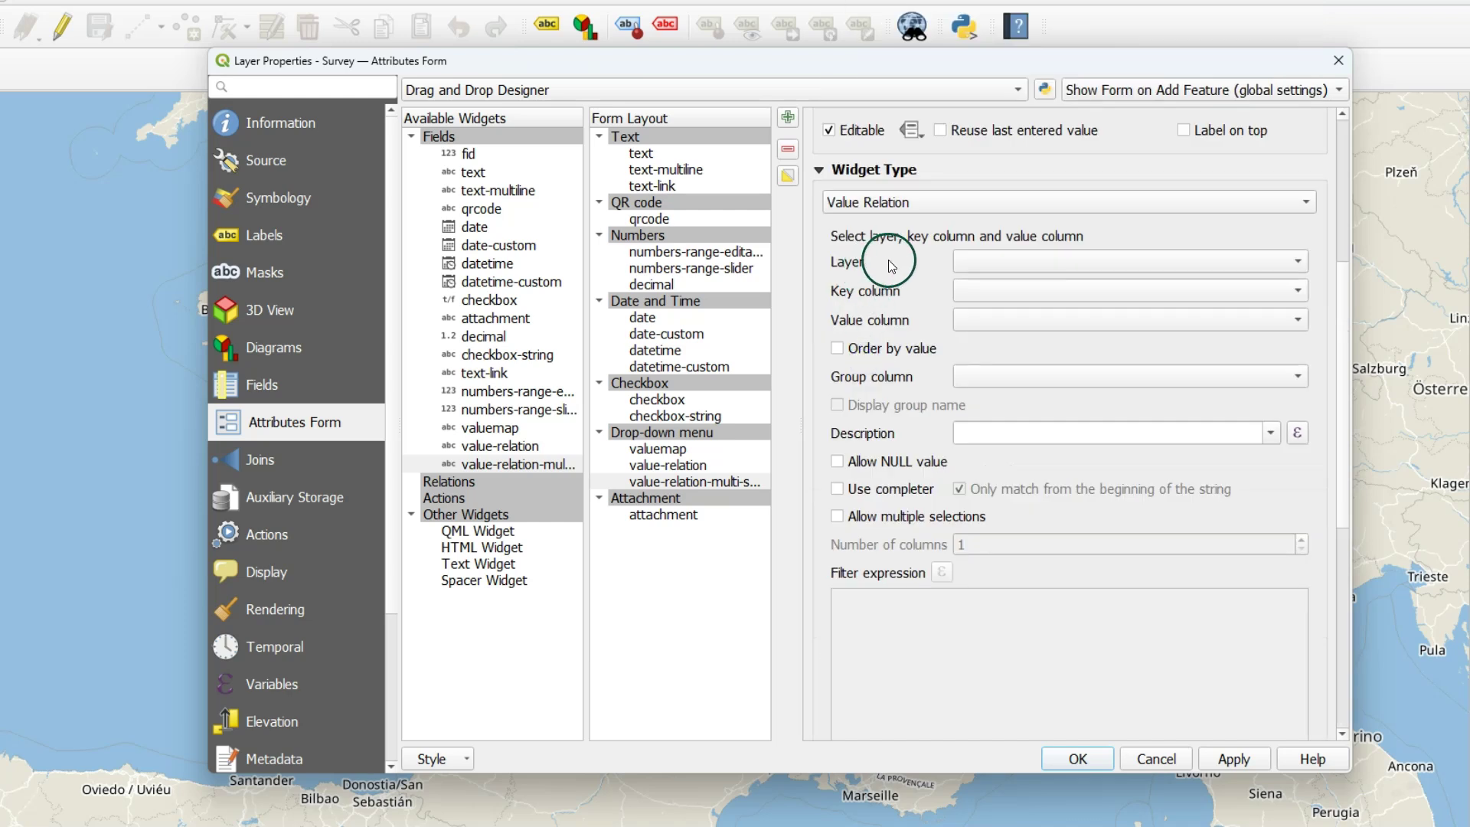
{"action": "left_click", "coordinate": [980, 261]}
{"action": "left_click", "coordinate": [1008, 286]}
{"action": "left_click", "coordinate": [1008, 287]}
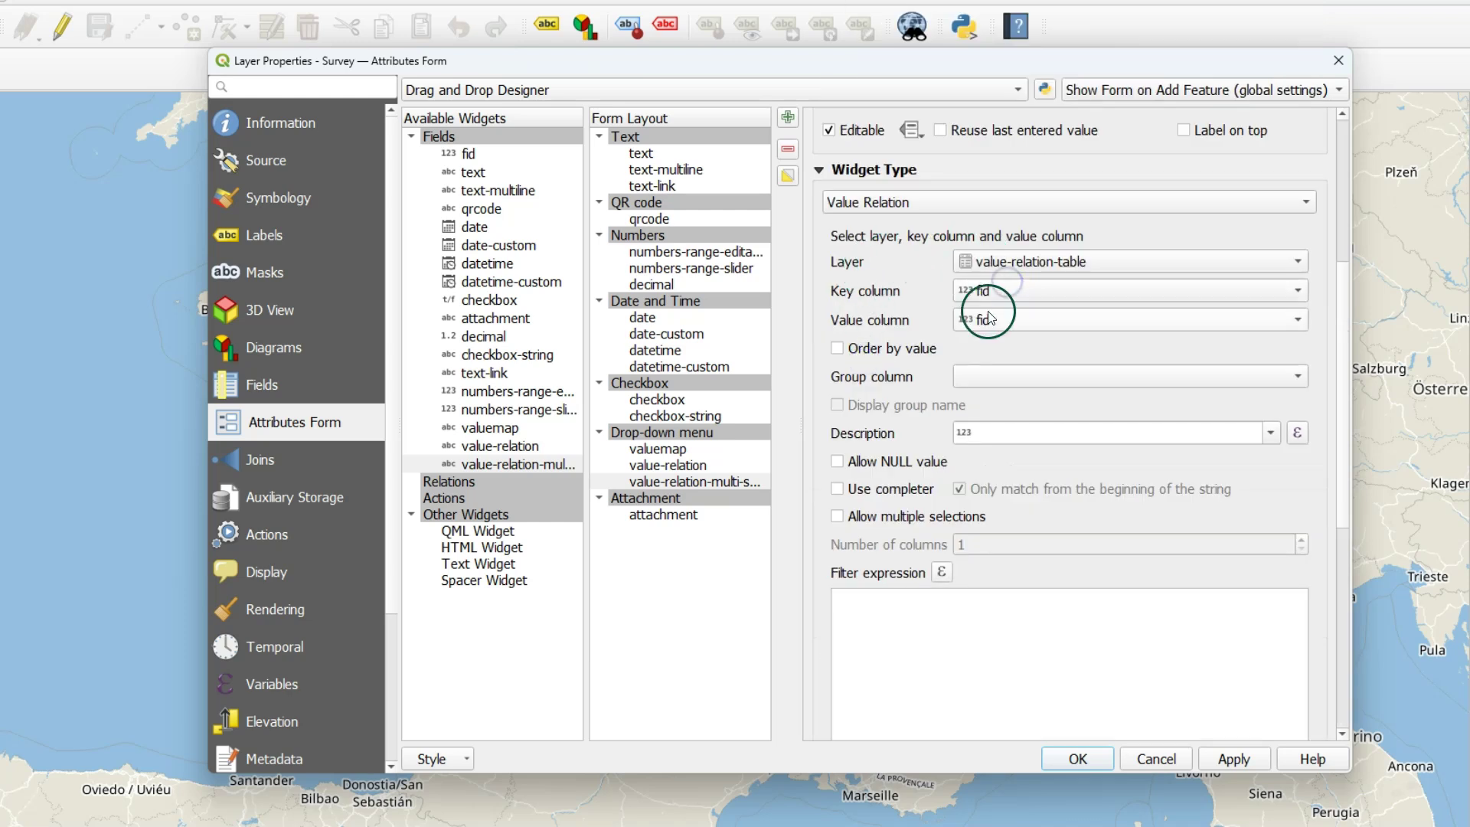
- Set the value-relation-multi-select widget's key column to uuid and value column to value, with entries ordered by value
{"action": "left_click", "coordinate": [1003, 315]}
{"action": "left_click", "coordinate": [1000, 287]}
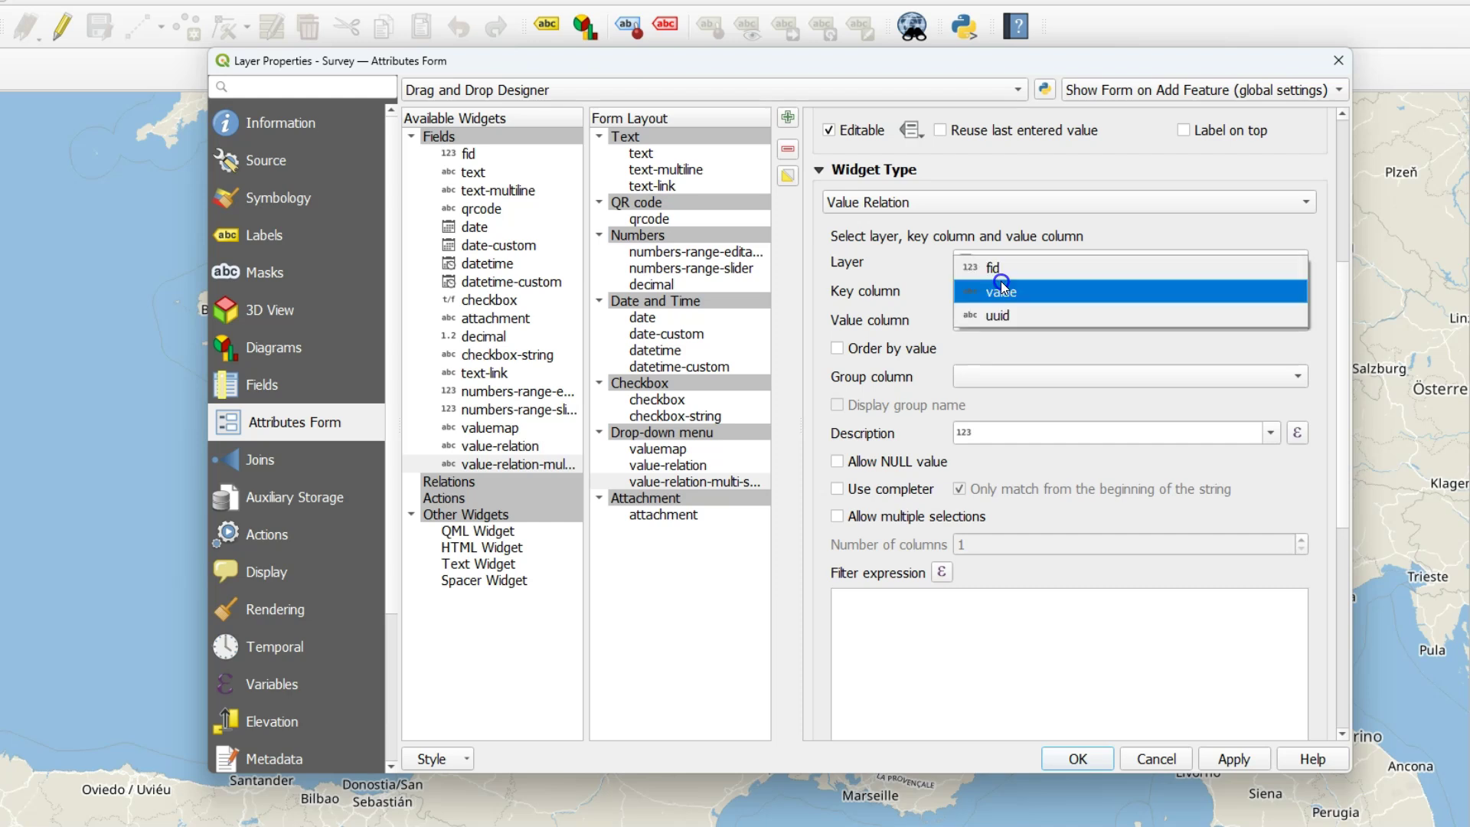
{"action": "left_click", "coordinate": [998, 311]}
{"action": "left_click", "coordinate": [995, 321]}
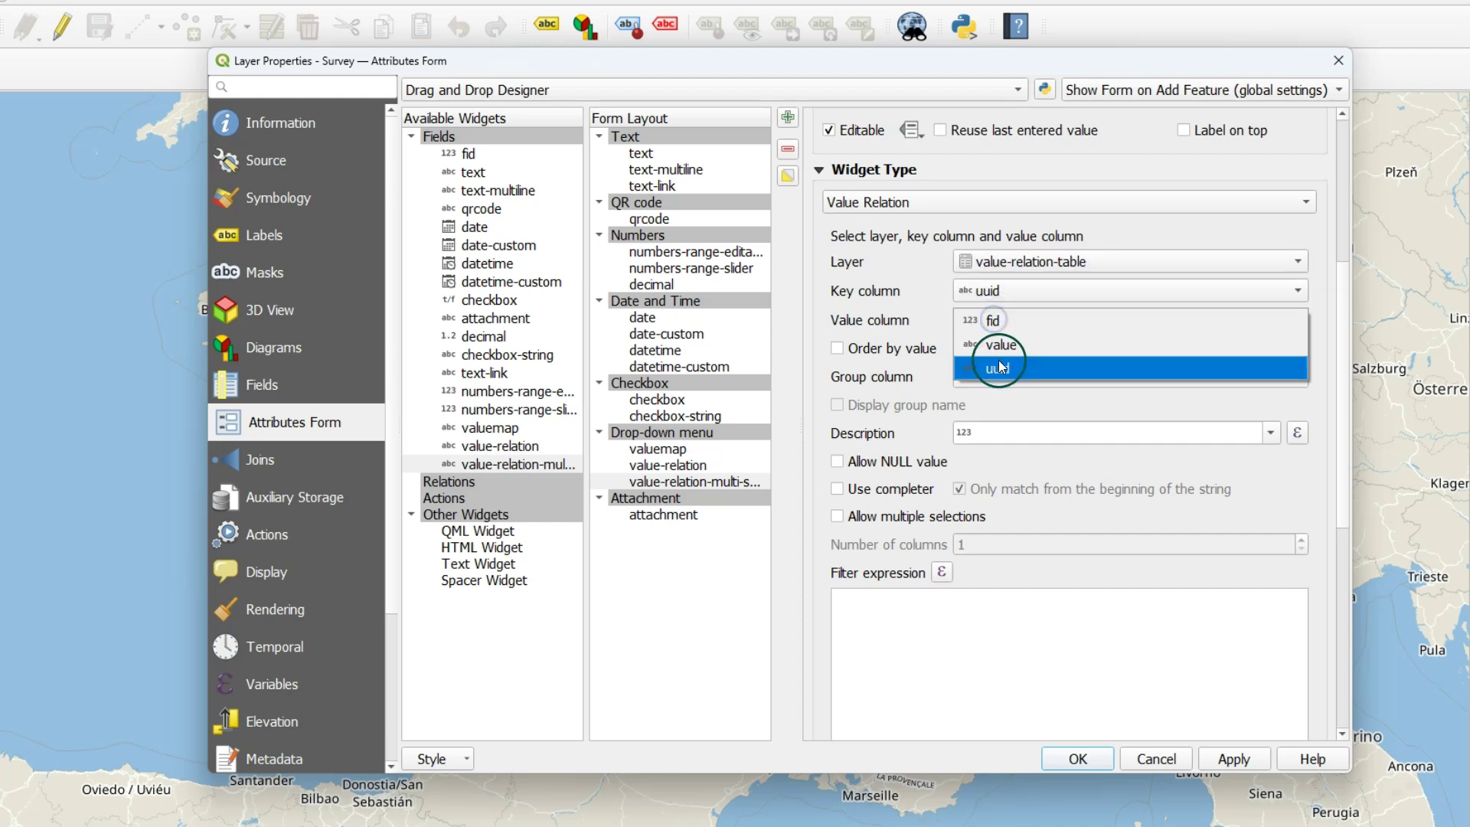
{"action": "left_click", "coordinate": [998, 349]}
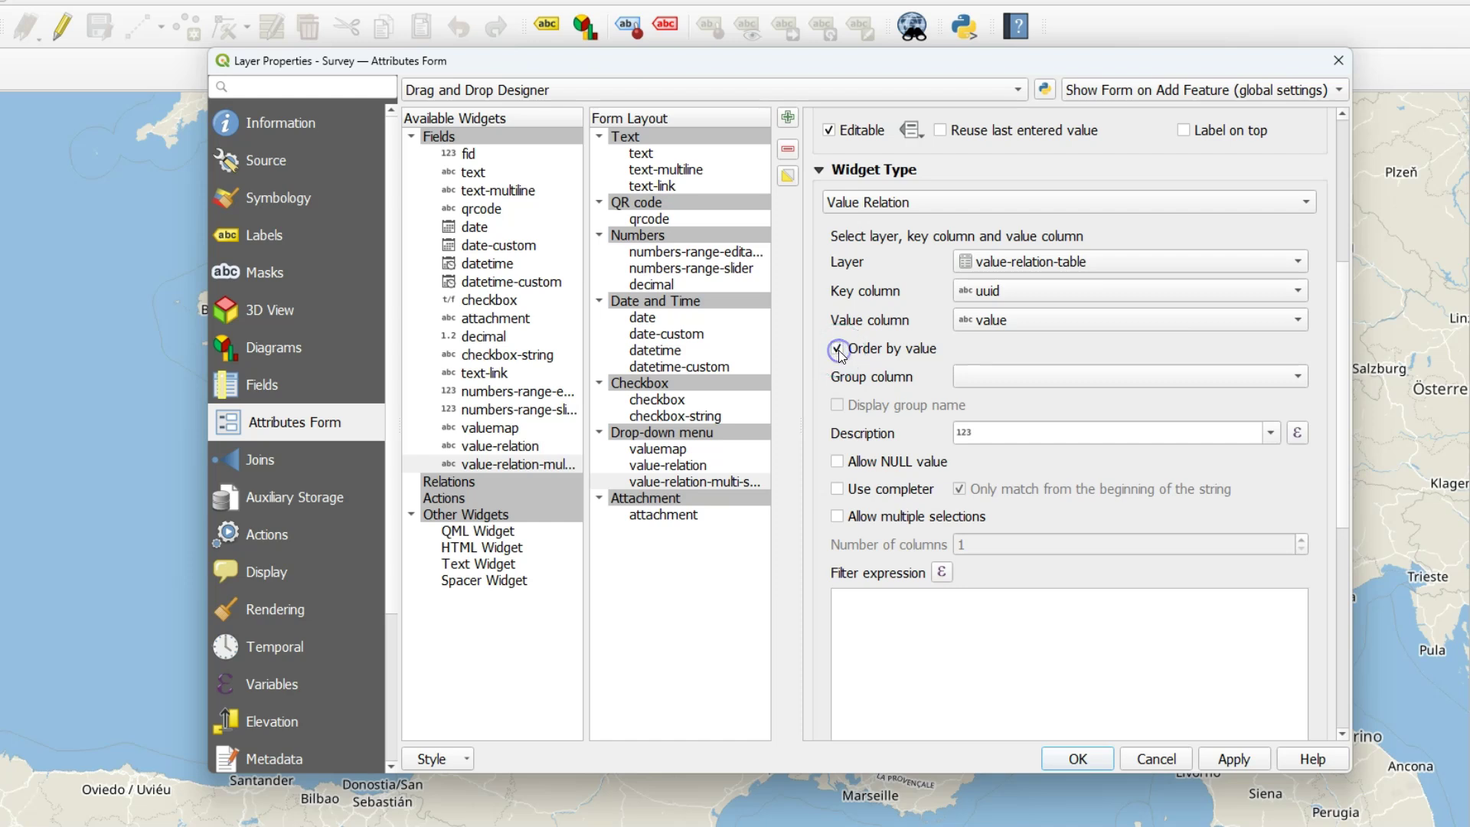
- Allow NULL values and multiple selections in the value-relation-multi-select widget
{"action": "left_click", "coordinate": [836, 461]}
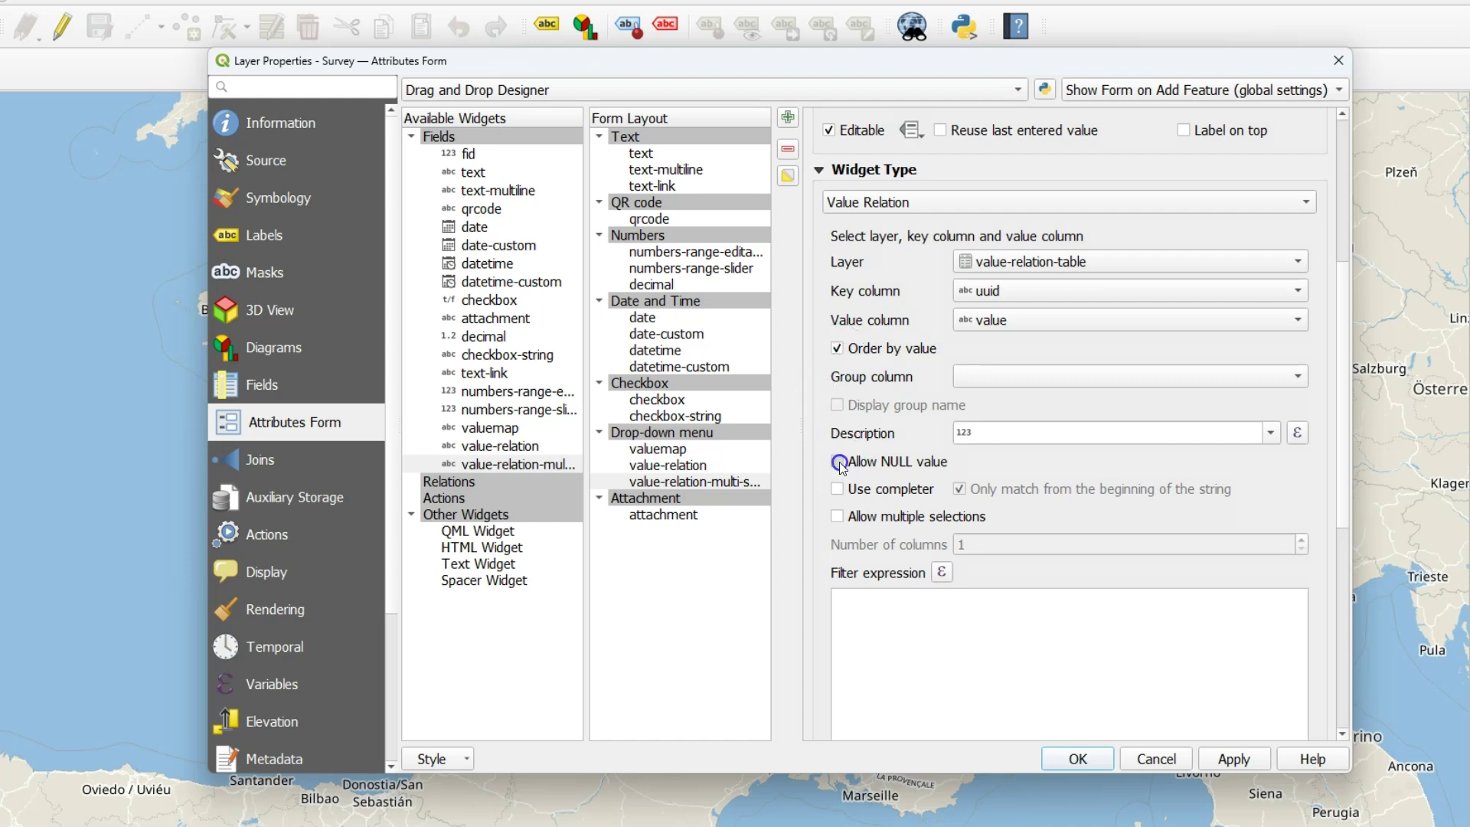
{"action": "left_click", "coordinate": [836, 516]}
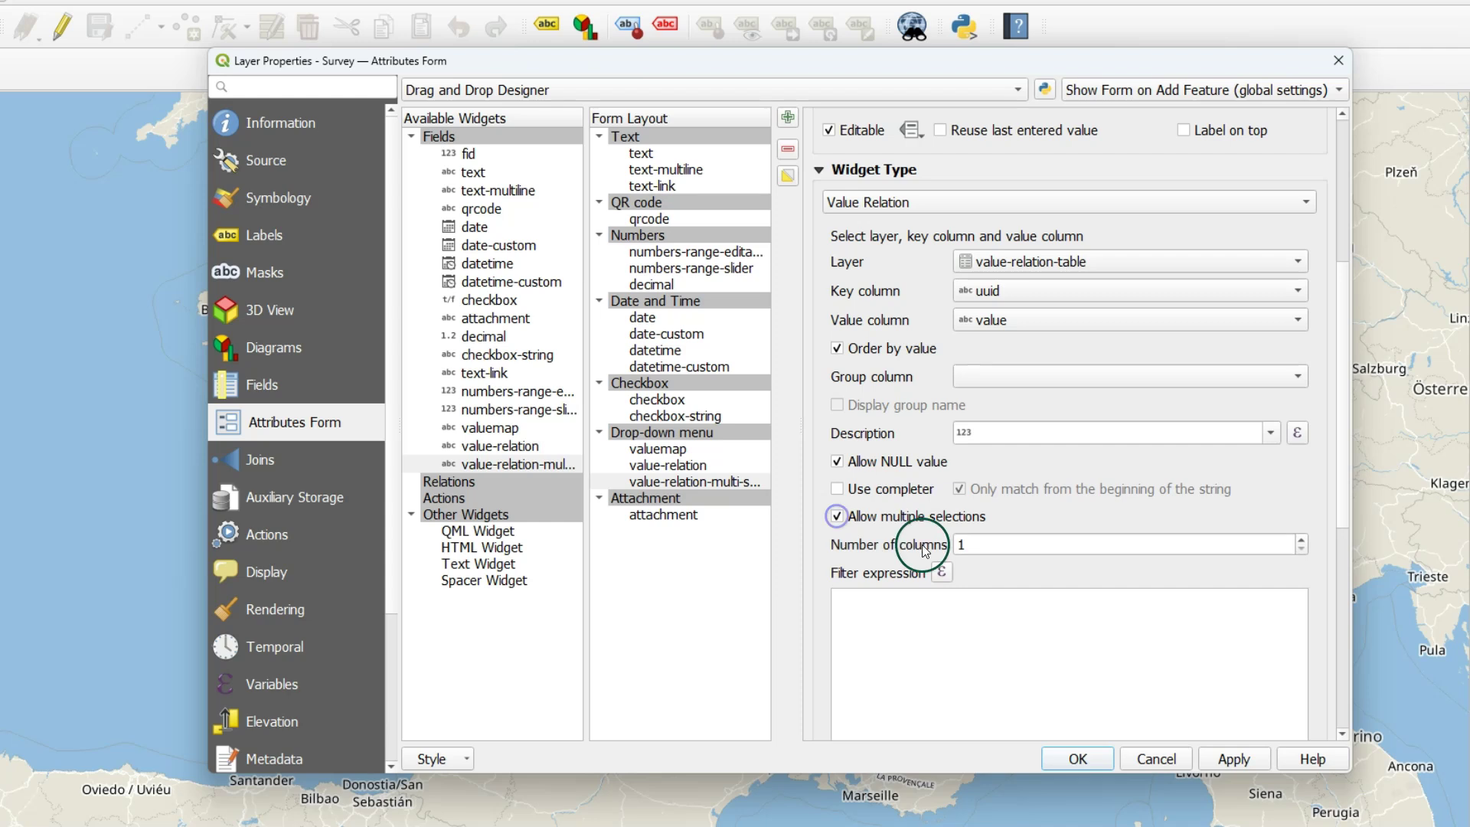
{"action": "left_click", "coordinate": [1341, 476]}
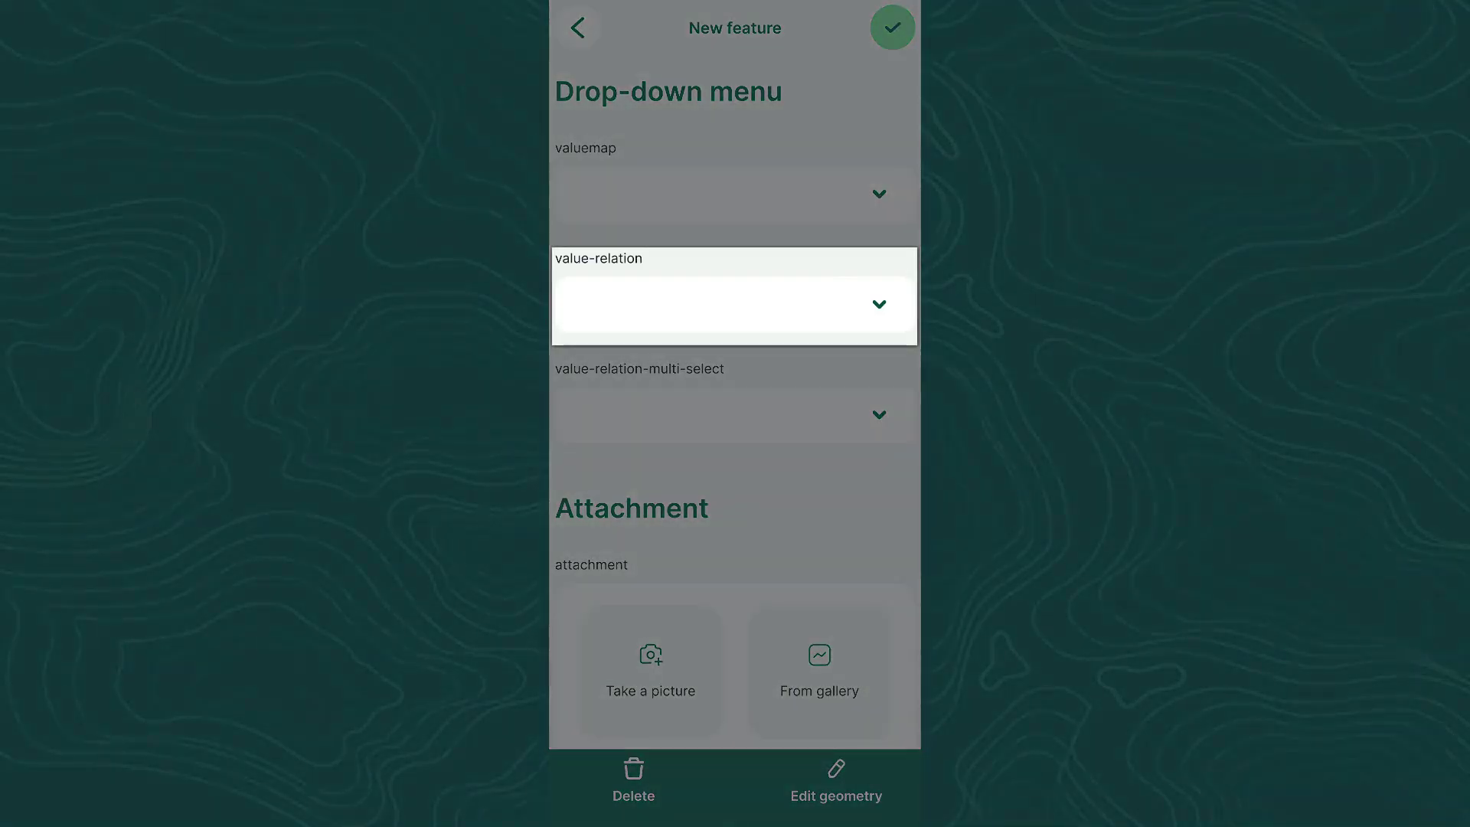
- In the mobile app's new feature form, choose Value 4 for value-relation and change the choice to Value 3
{"action": "left_click", "coordinate": [882, 316]}
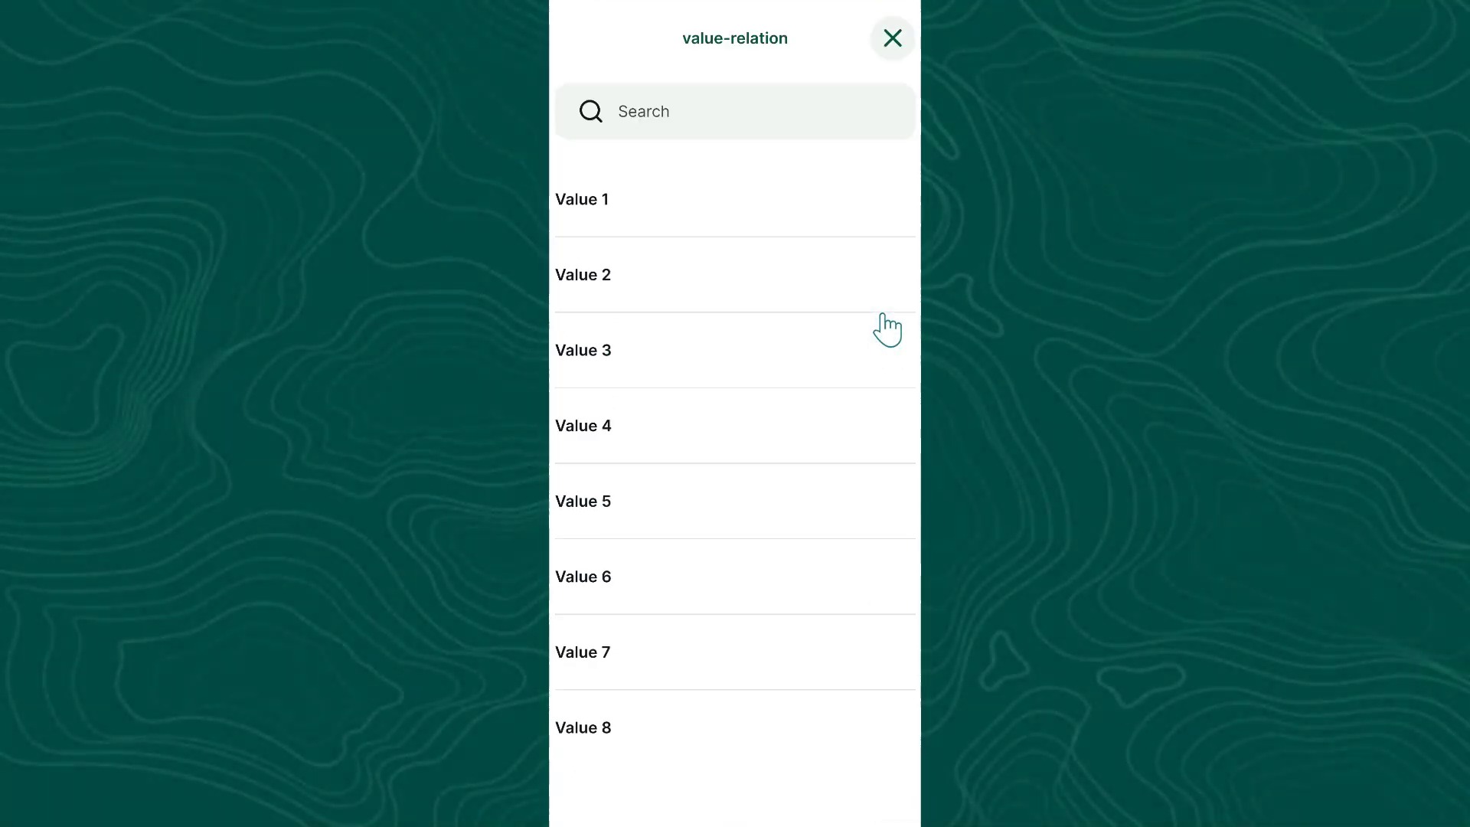
{"action": "left_click", "coordinate": [584, 443]}
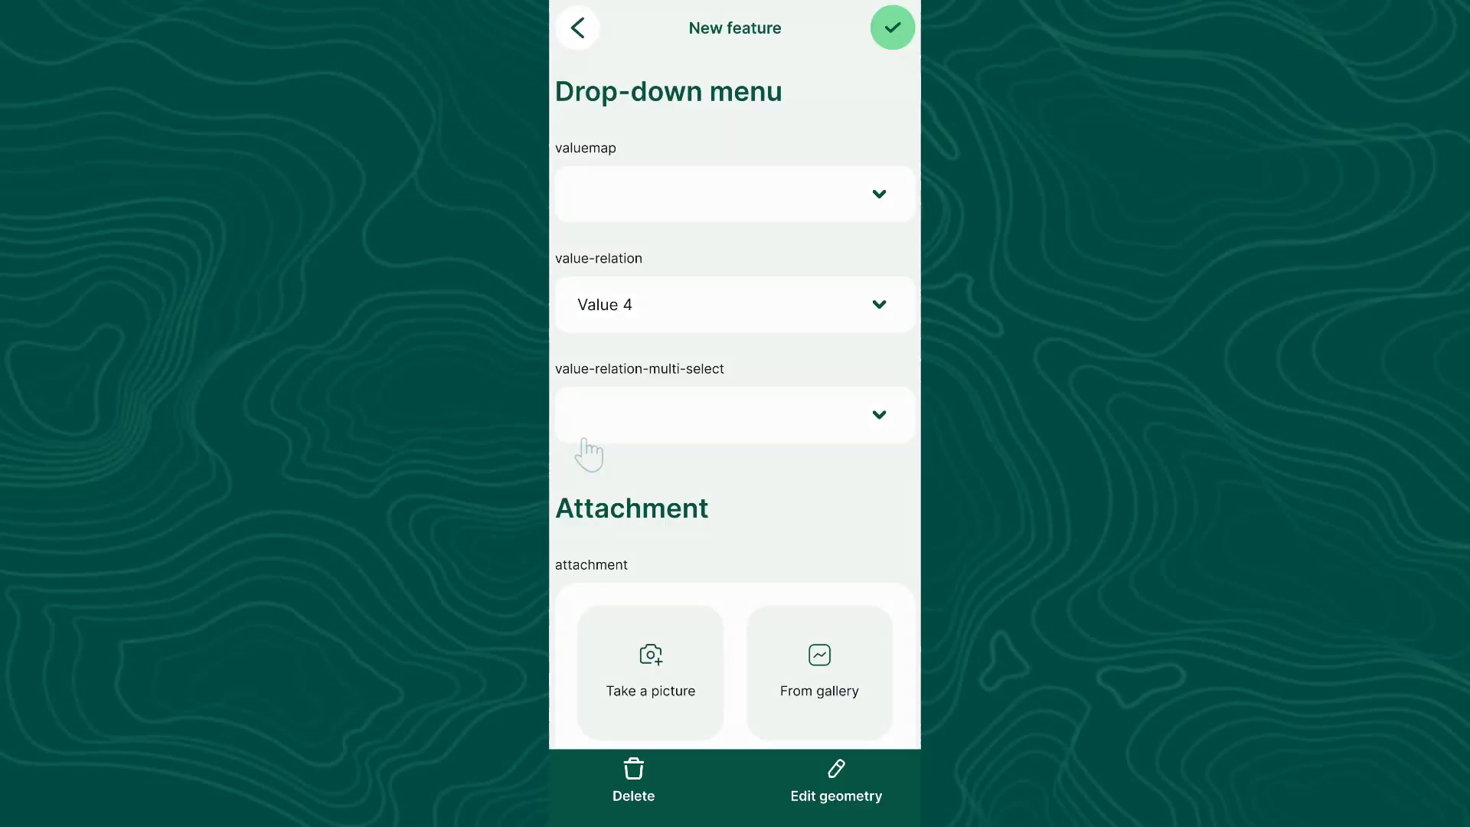
{"action": "left_click", "coordinate": [882, 316]}
{"action": "left_click", "coordinate": [591, 381]}
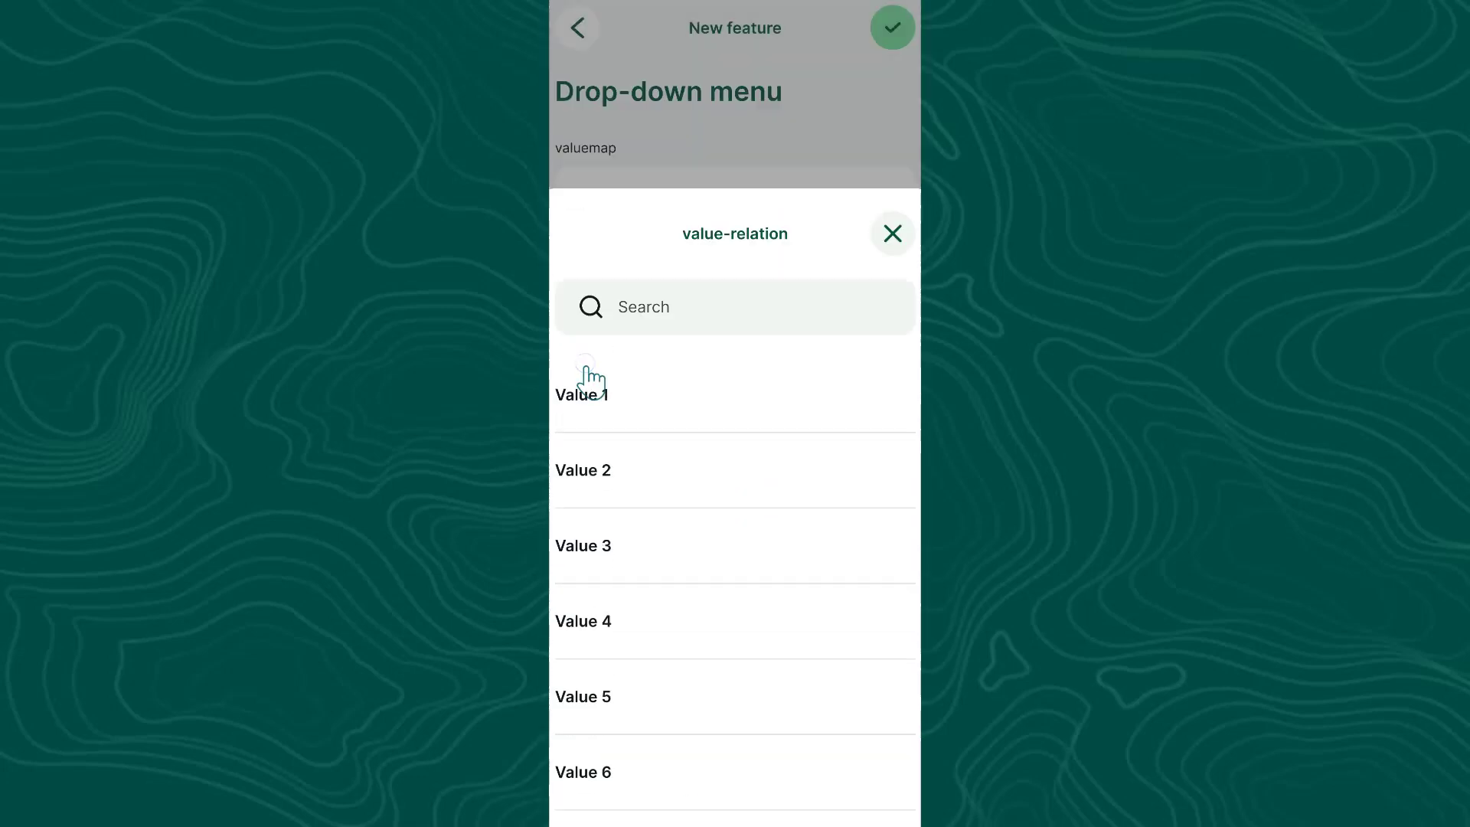
- Select Value 3, Value 6 and Value 7 for the value-relation-multi-select field and confirm the selection
{"action": "left_click", "coordinate": [882, 414]}
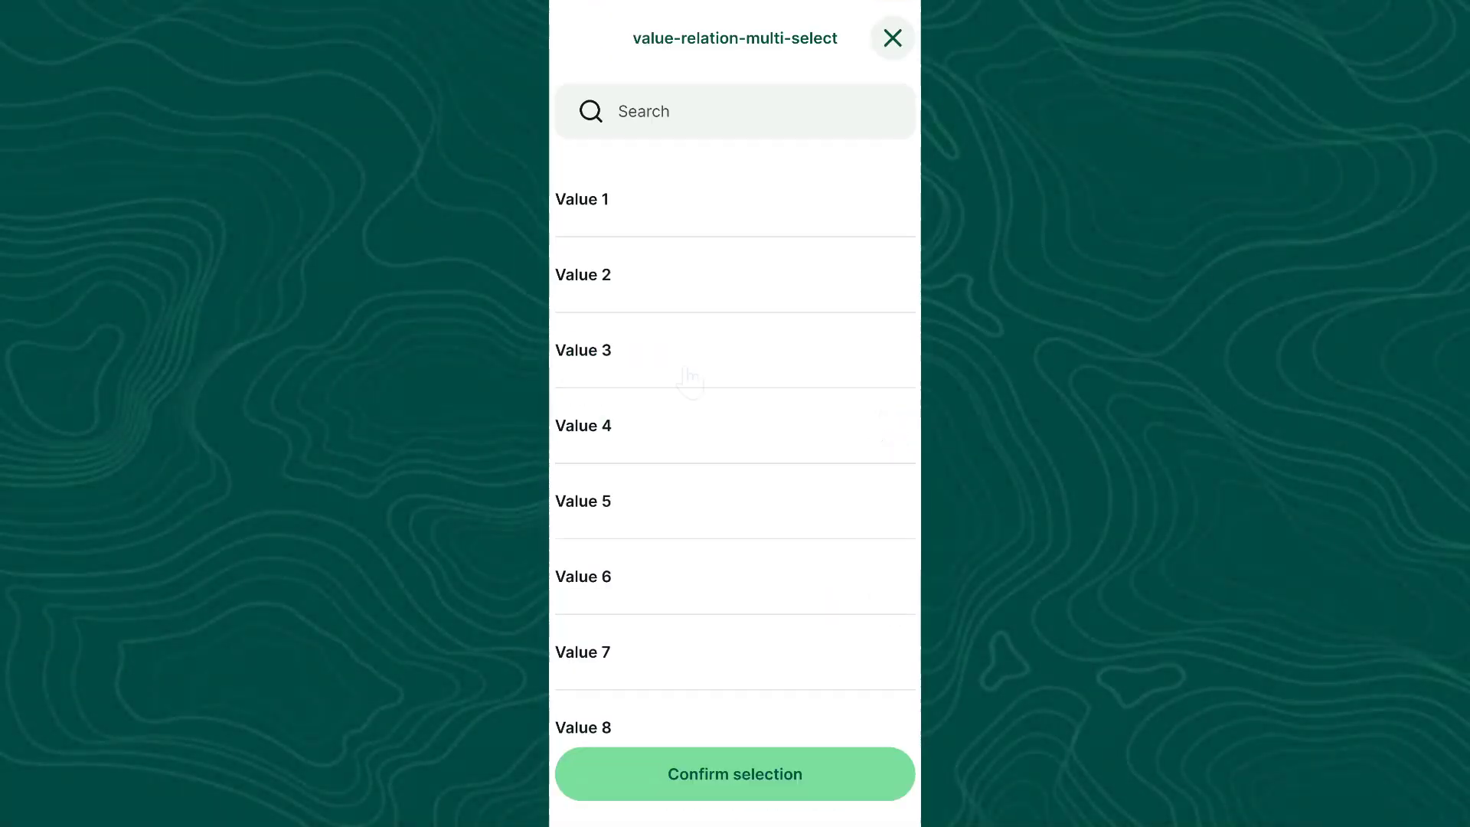
{"action": "left_click", "coordinate": [689, 381]}
{"action": "left_click", "coordinate": [810, 587]}
{"action": "left_click", "coordinate": [818, 662]}
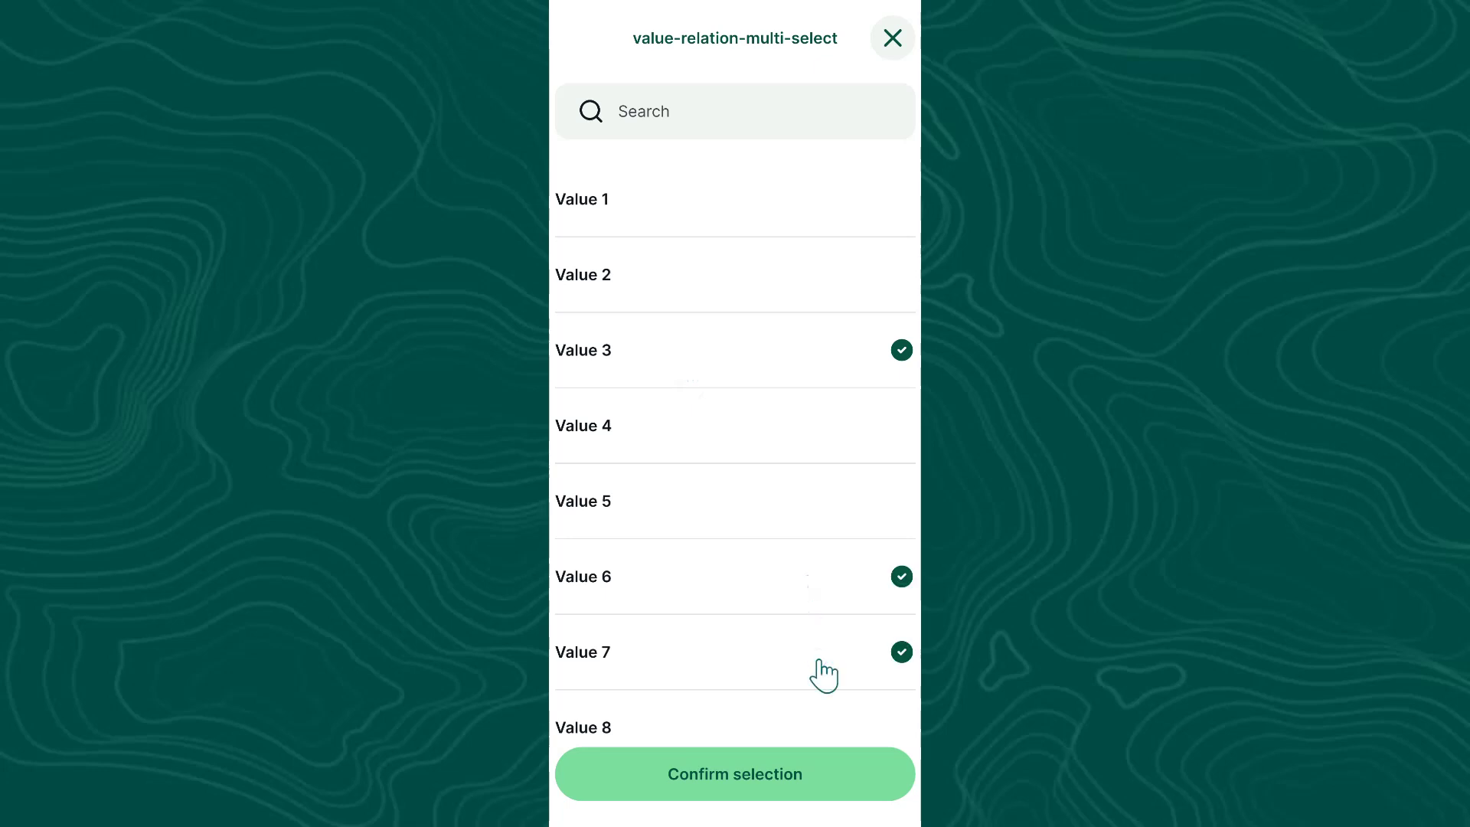
{"action": "left_click", "coordinate": [804, 777]}
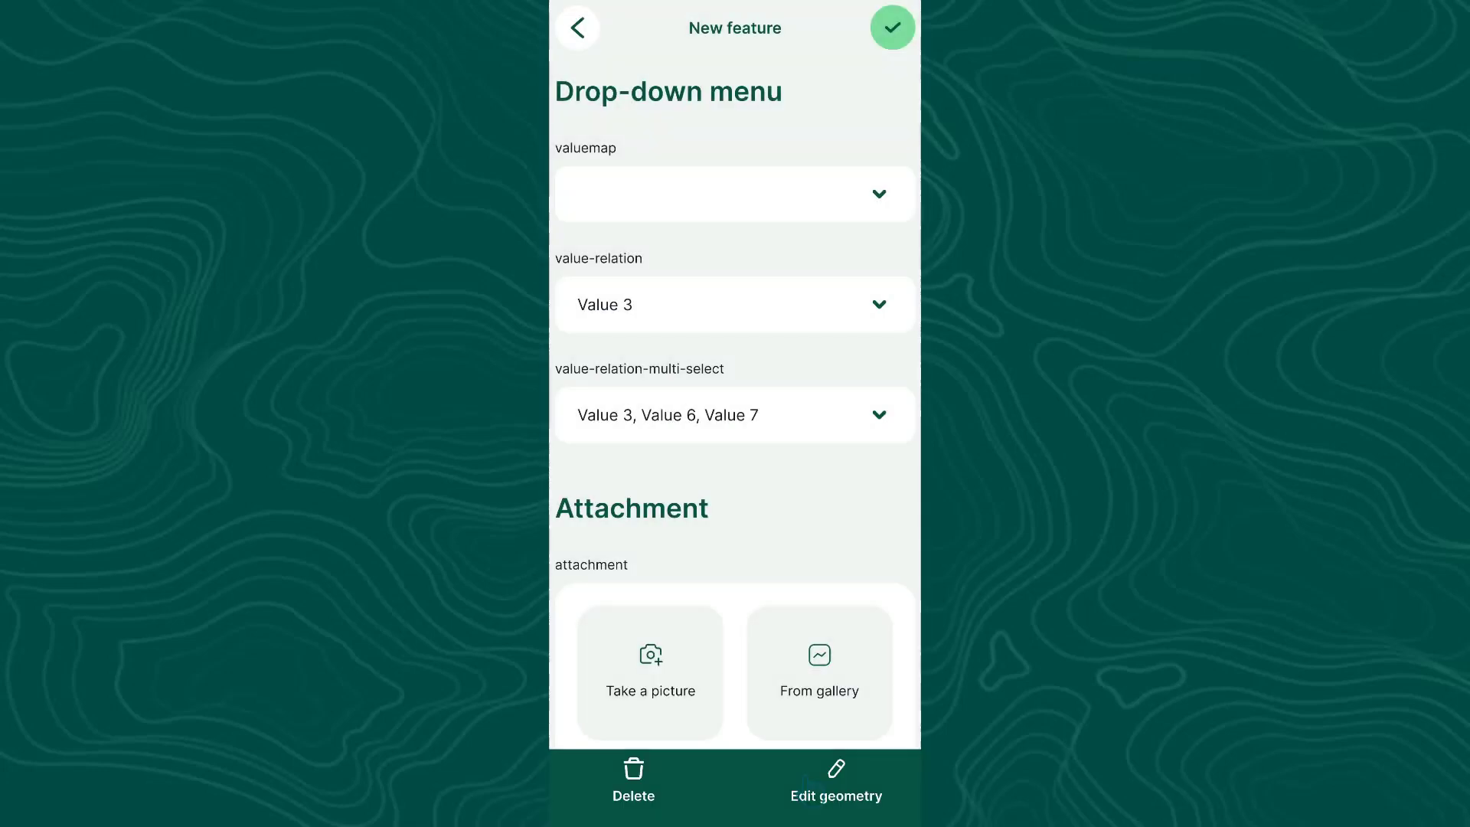
- Remove Value 6 from the value-relation-multi-select selection and confirm the change
{"action": "left_click", "coordinate": [790, 414]}
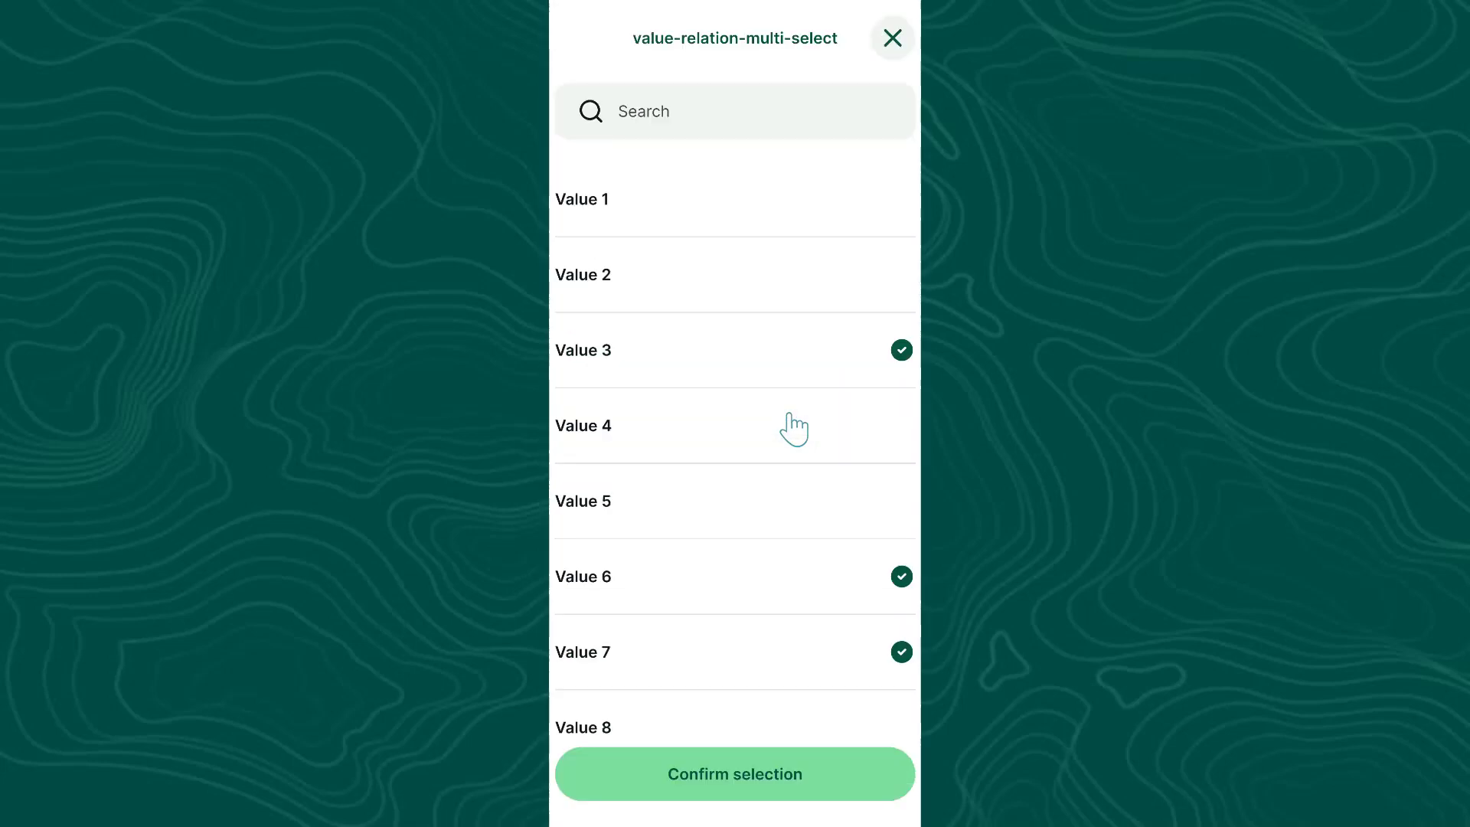
{"action": "left_click", "coordinate": [880, 583]}
{"action": "left_click", "coordinate": [800, 791]}
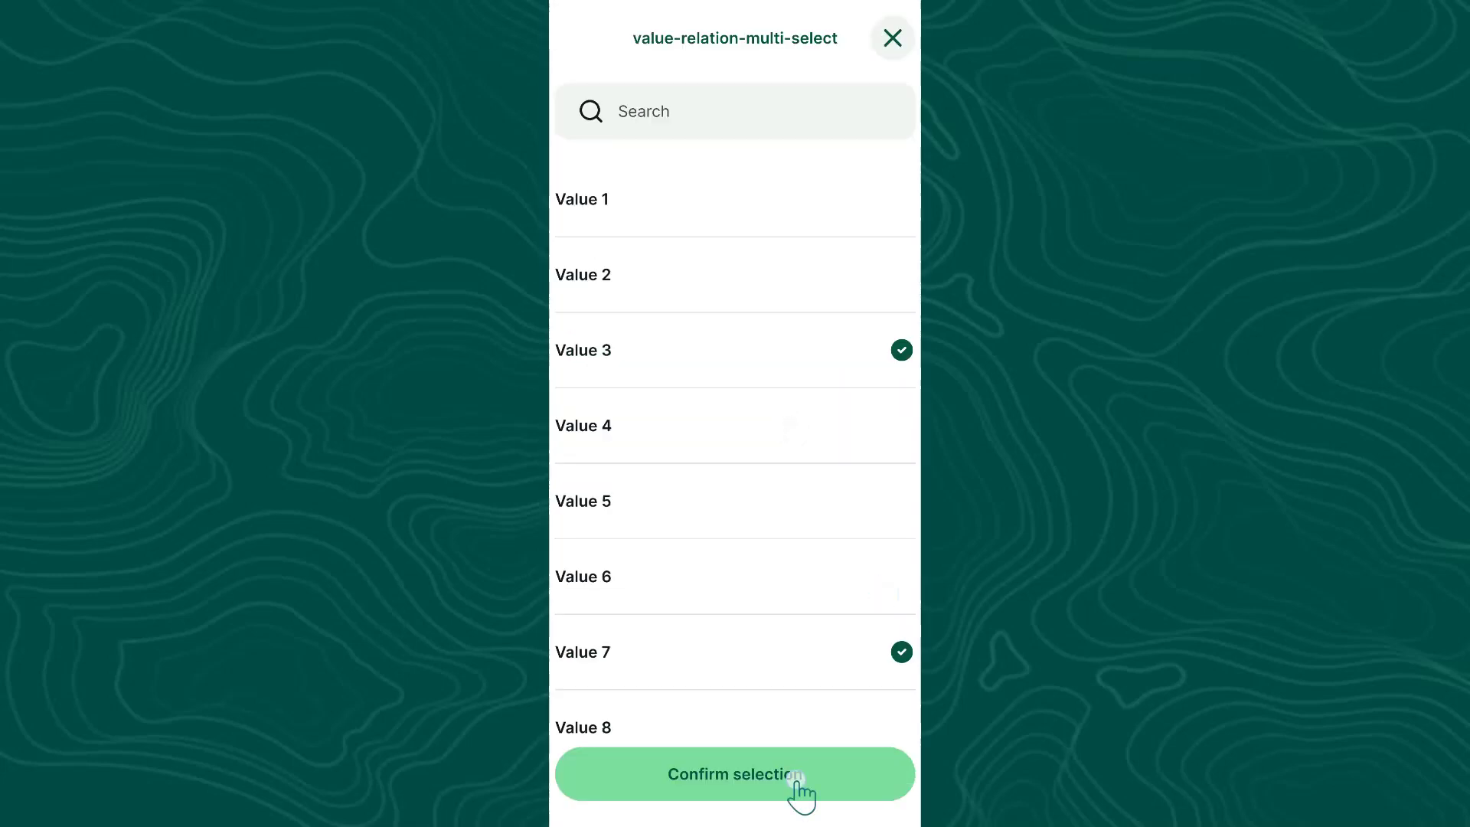